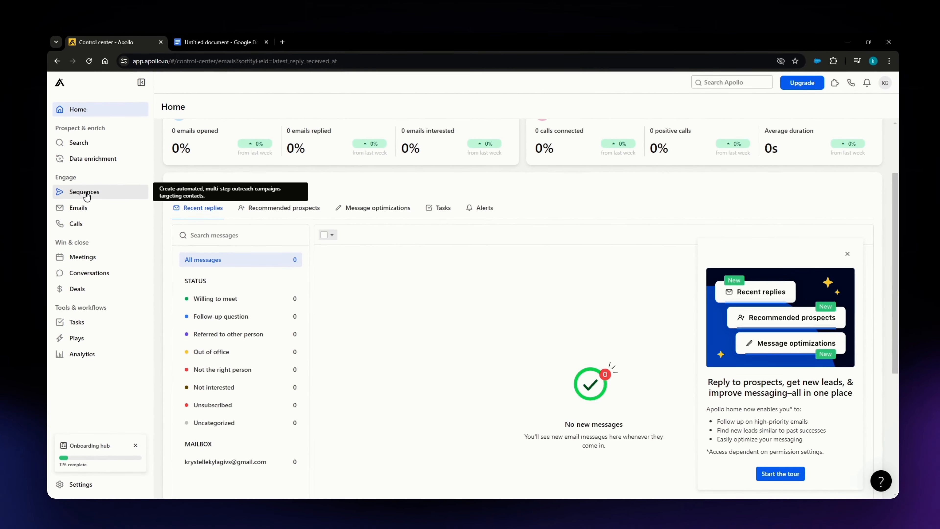
# - Create a new sequence from scratch named "Generate lead" with the Normal Business Hours schedule
pyautogui.click(86, 192)
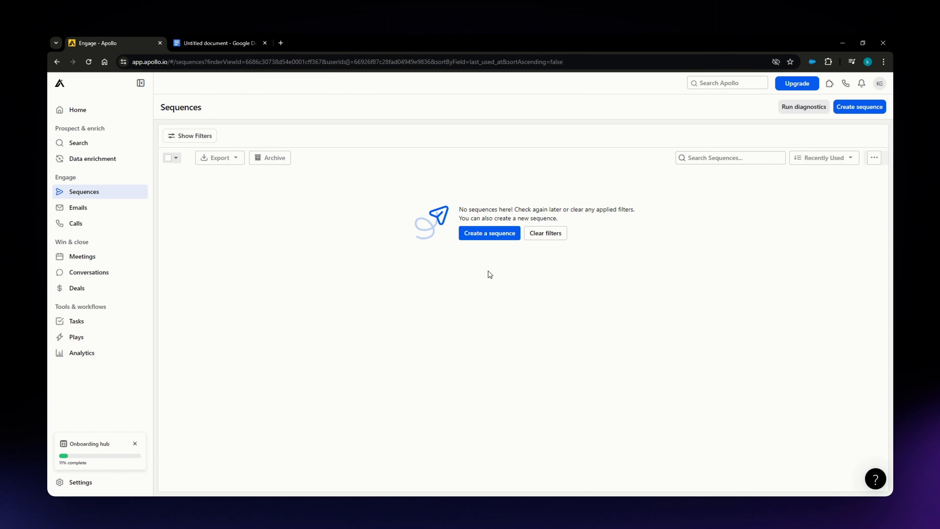
pyautogui.click(476, 236)
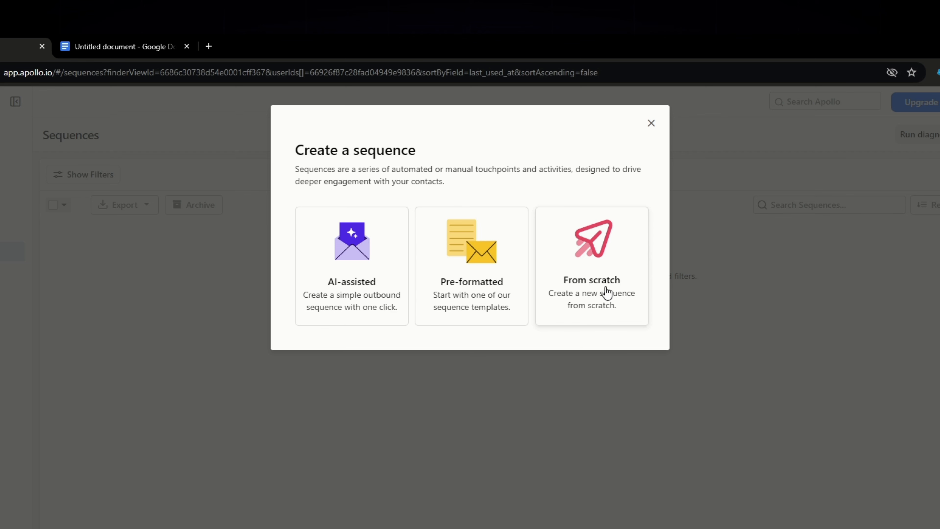
pyautogui.click(600, 282)
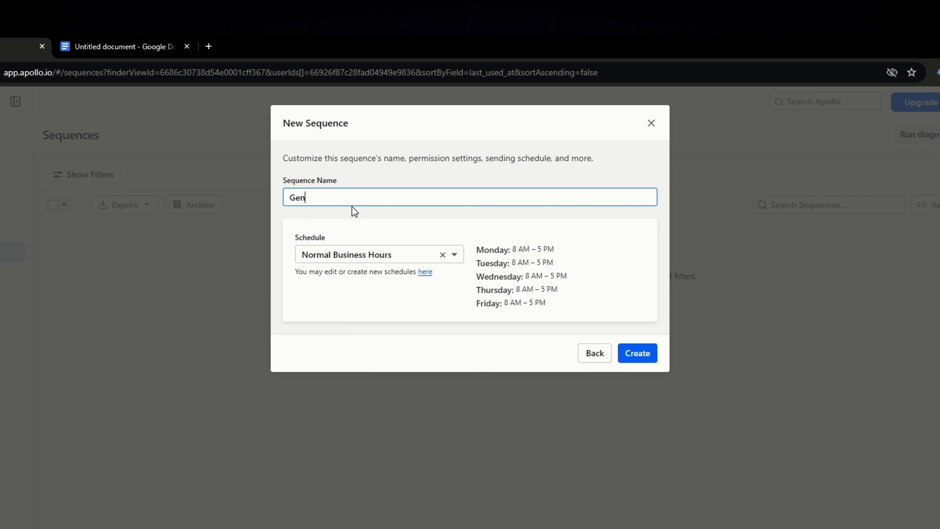
pyautogui.write('erate lead')
pyautogui.click(382, 257)
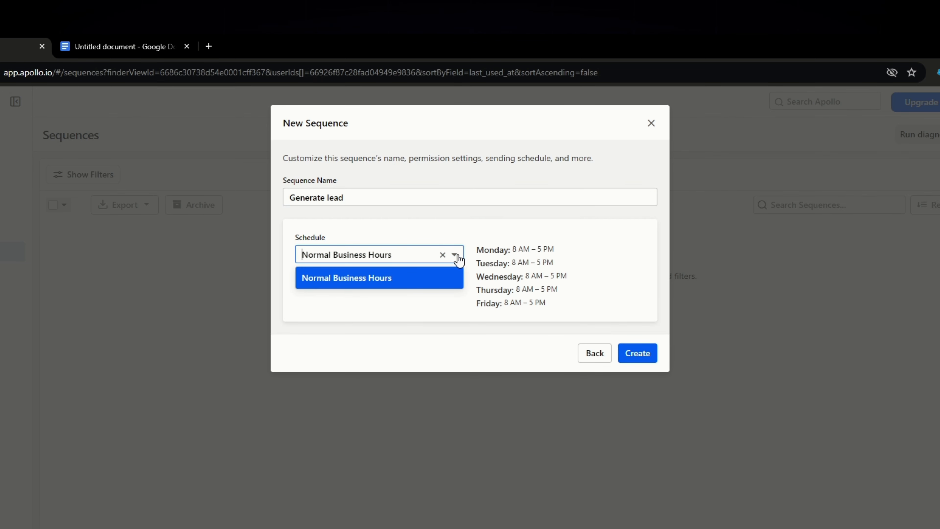
pyautogui.click(649, 361)
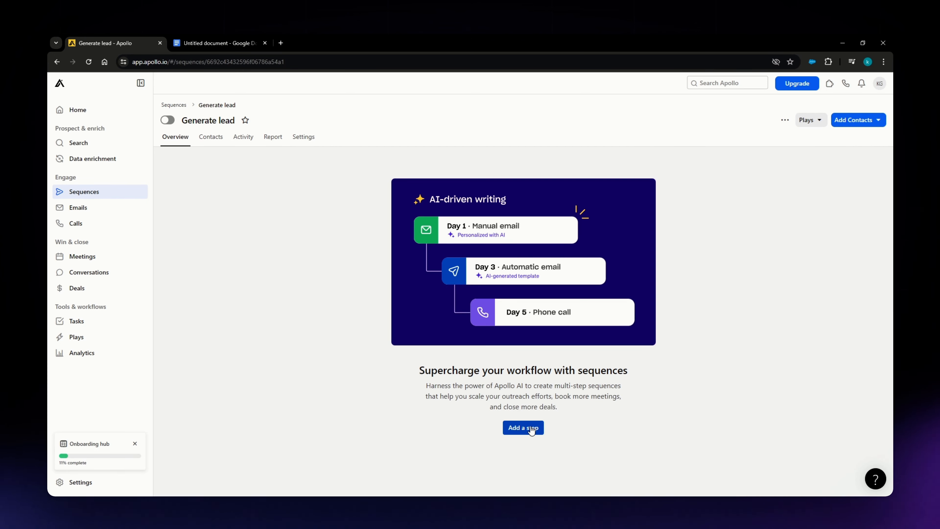
# - Add a first step to the sequence and choose Automatic email as its type
pyautogui.click(524, 429)
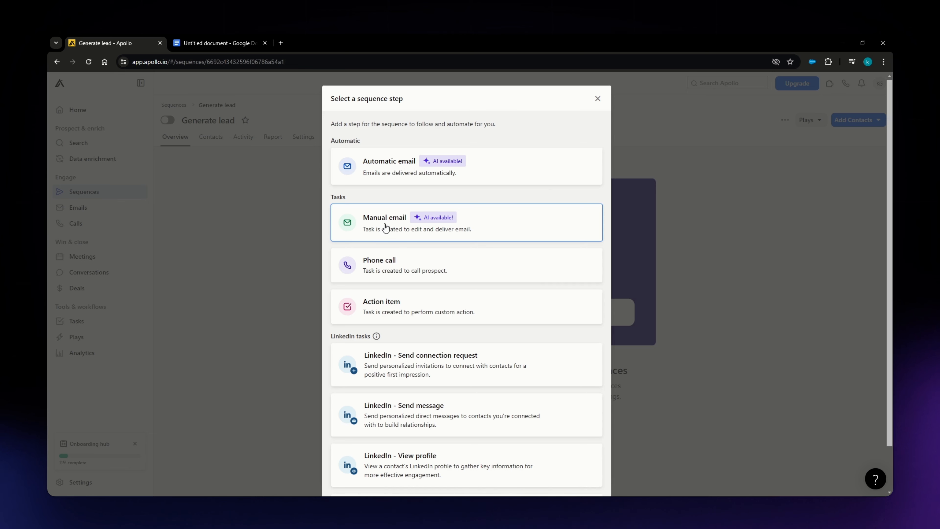
pyautogui.scroll(-1, 377, 321)
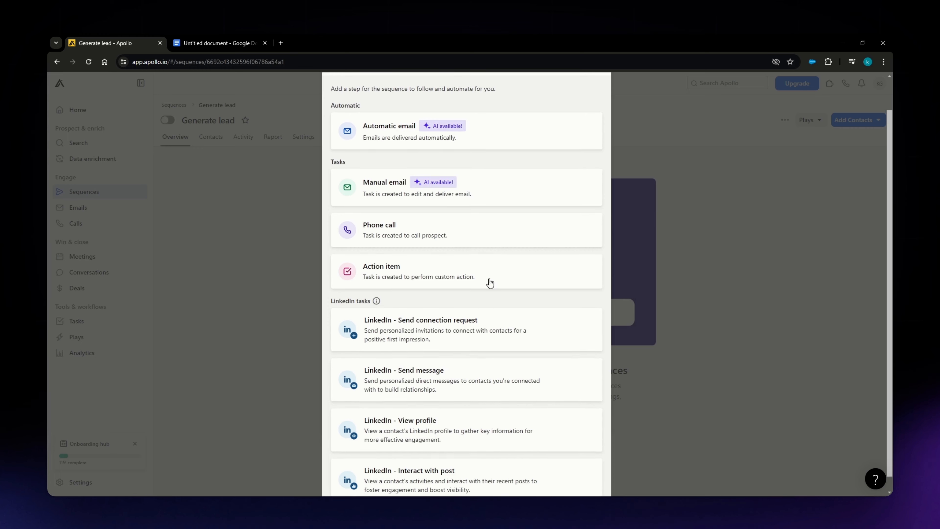
pyautogui.scroll(1, 489, 279)
pyautogui.click(383, 169)
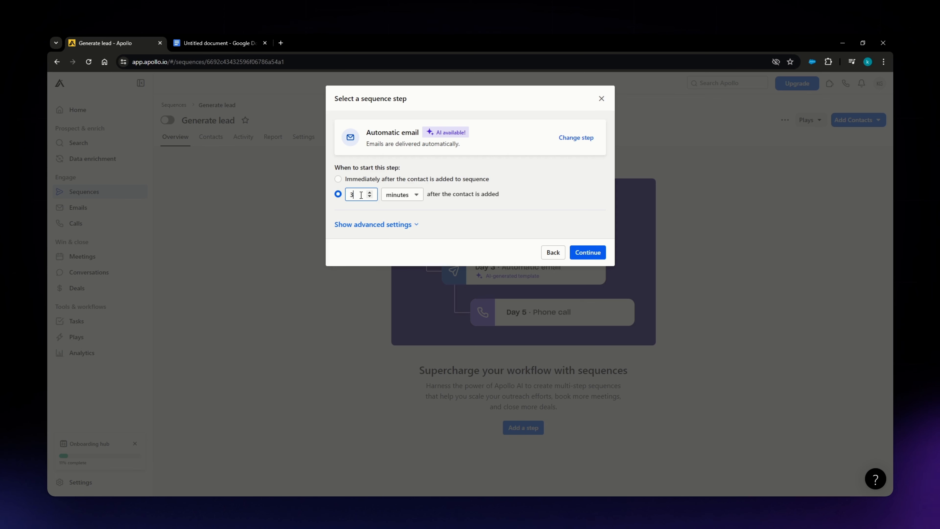
# - Set the automatic email to start 2 hours after the contact is added, and continue to its template
pyautogui.press('BackSpace')
pyautogui.write('2')
pyautogui.click(410, 202)
pyautogui.click(400, 230)
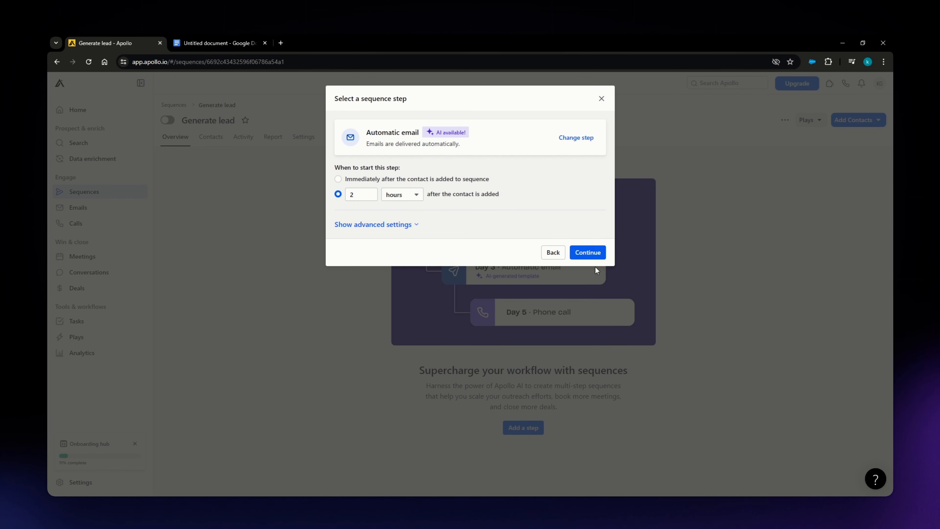
pyautogui.click(590, 253)
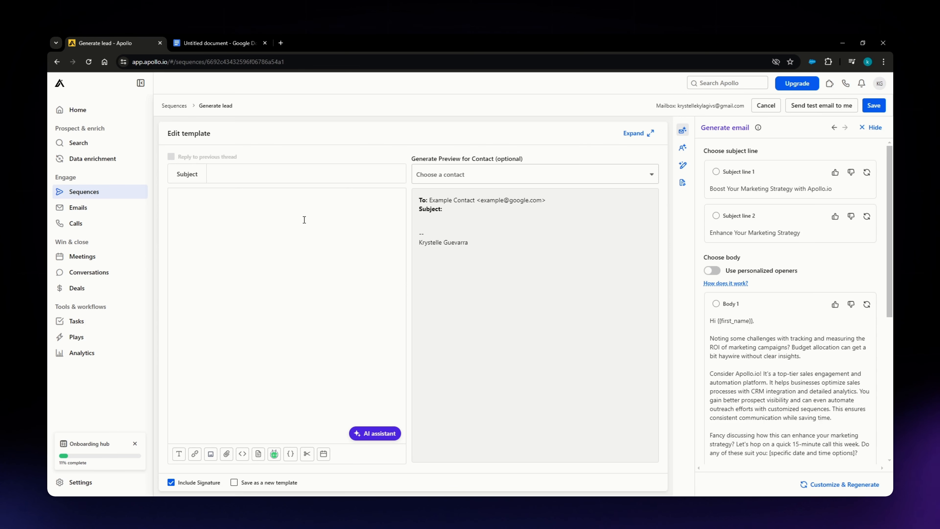
# - Review the AI-suggested subject lines and email bodies, and return to the email generator's input form
pyautogui.click(263, 172)
pyautogui.click(270, 229)
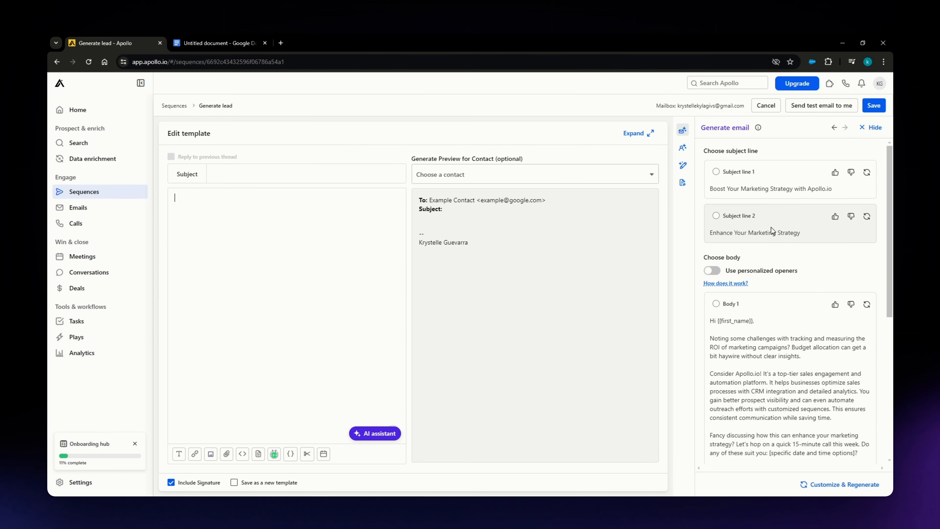
pyautogui.scroll(-1, 800, 323)
pyautogui.scroll(1, 800, 324)
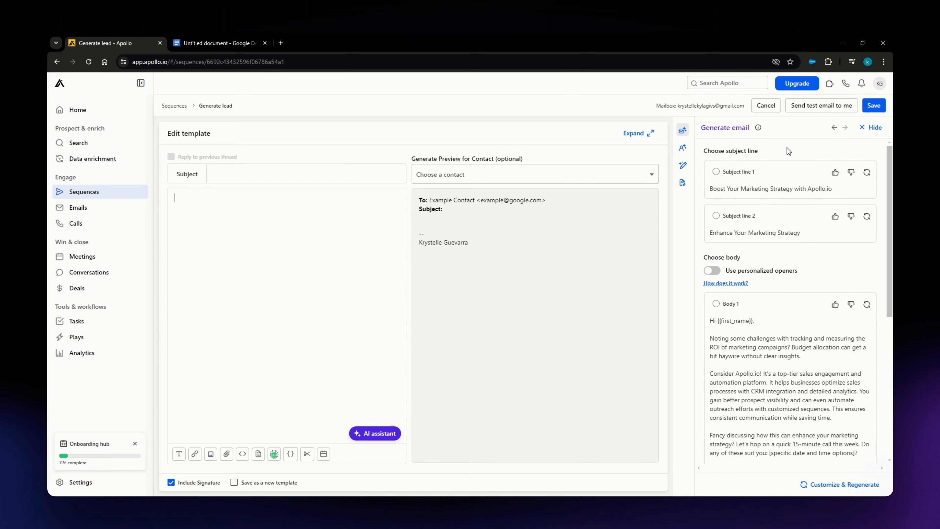
pyautogui.scroll(-1, 779, 207)
pyautogui.scroll(1, 800, 250)
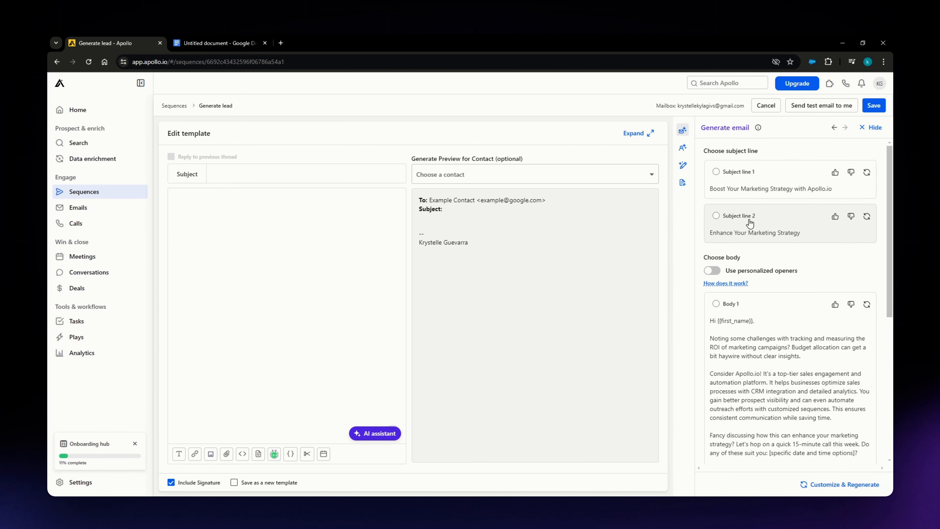
pyautogui.scroll(-3, 753, 230)
pyautogui.scroll(-5, 775, 332)
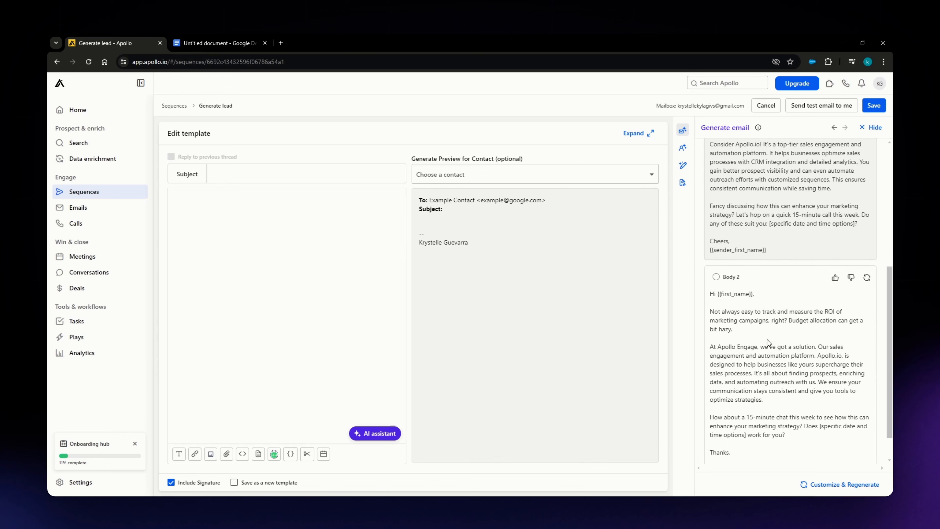
pyautogui.scroll(5, 744, 315)
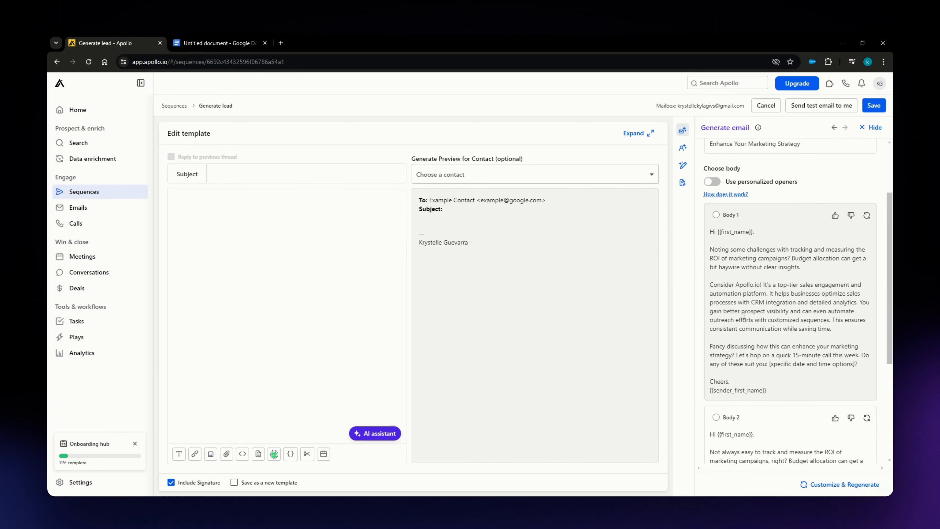
pyautogui.click(835, 128)
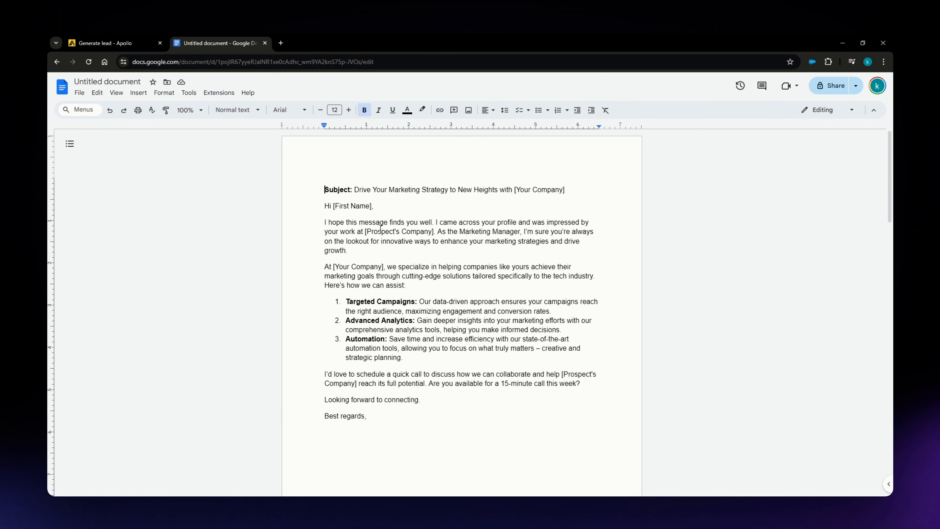
# - Switch to the Google Docs document and copy the whole email draft, from the subject line to "Best regards,"
pyautogui.moveTo(325, 183); pyautogui.dragTo(409, 410)
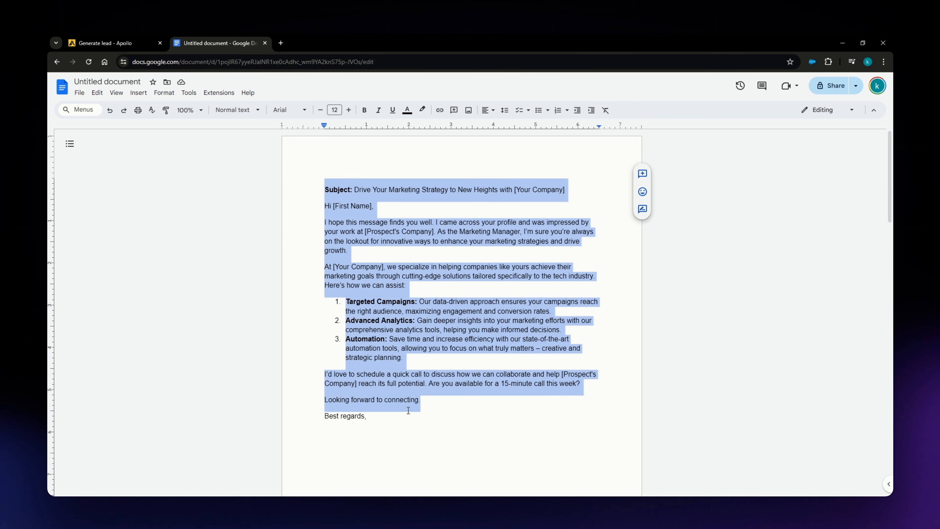
pyautogui.click(129, 43)
pyautogui.click(215, 44)
pyautogui.click(428, 206)
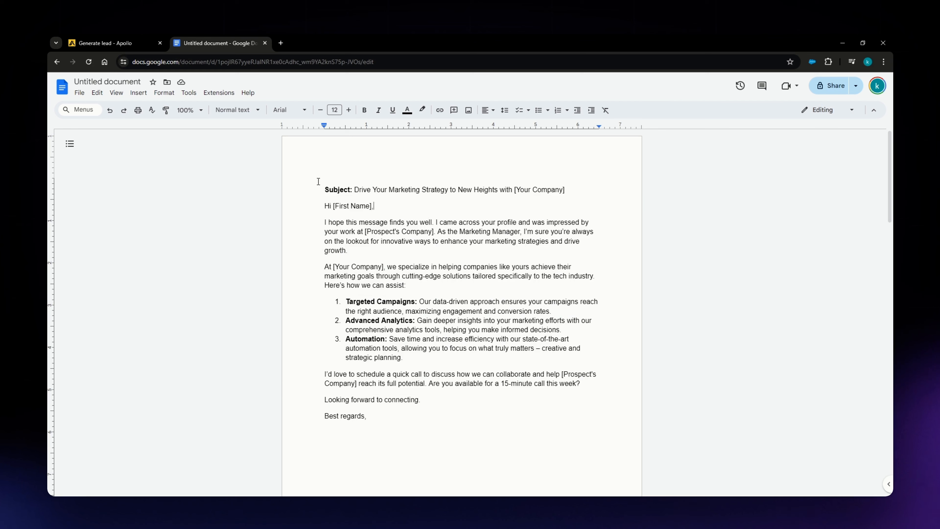
pyautogui.moveTo(318, 181); pyautogui.dragTo(444, 430)
pyautogui.moveTo(370, 417); pyautogui.dragTo(320, 174)
pyautogui.hotkey('ctrl', 'c')
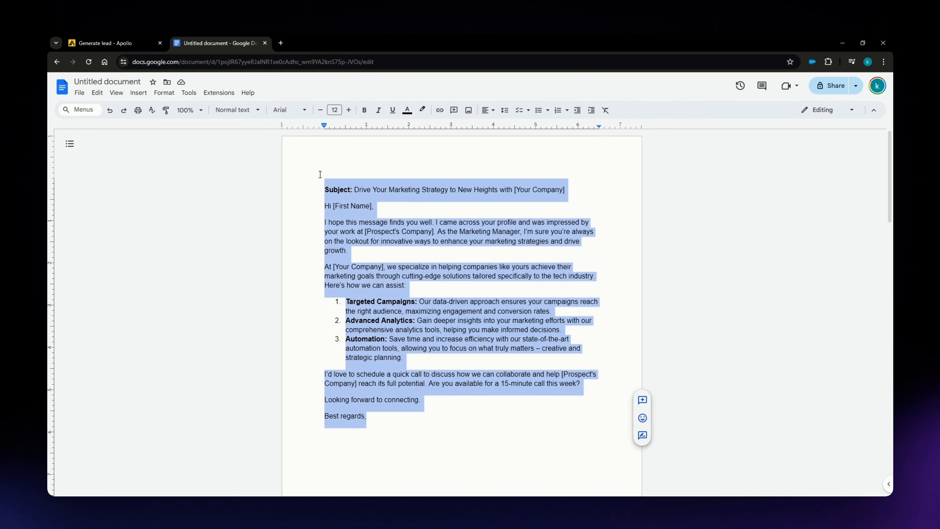
# - Transfer the draft's subject text and message body from Google Docs into the subject and body of the Apollo email template
pyautogui.click(419, 208)
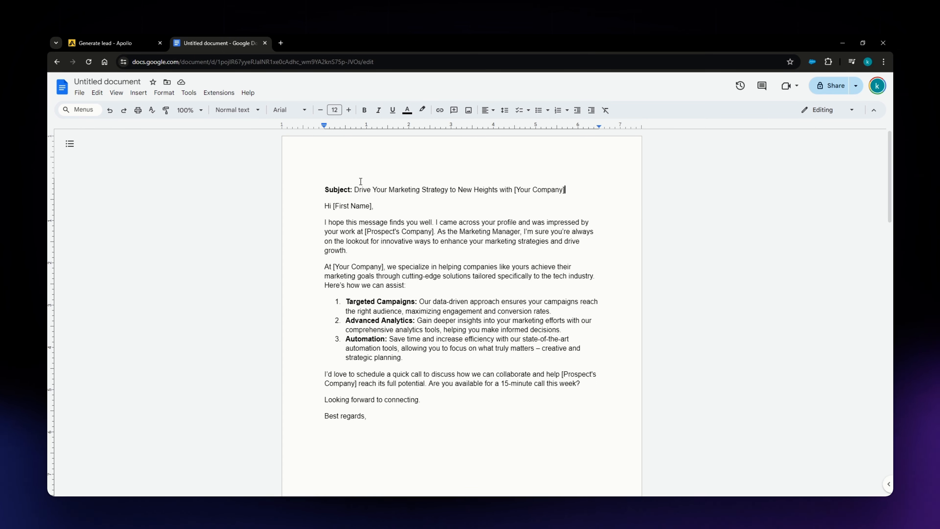
pyautogui.moveTo(355, 188); pyautogui.dragTo(584, 184)
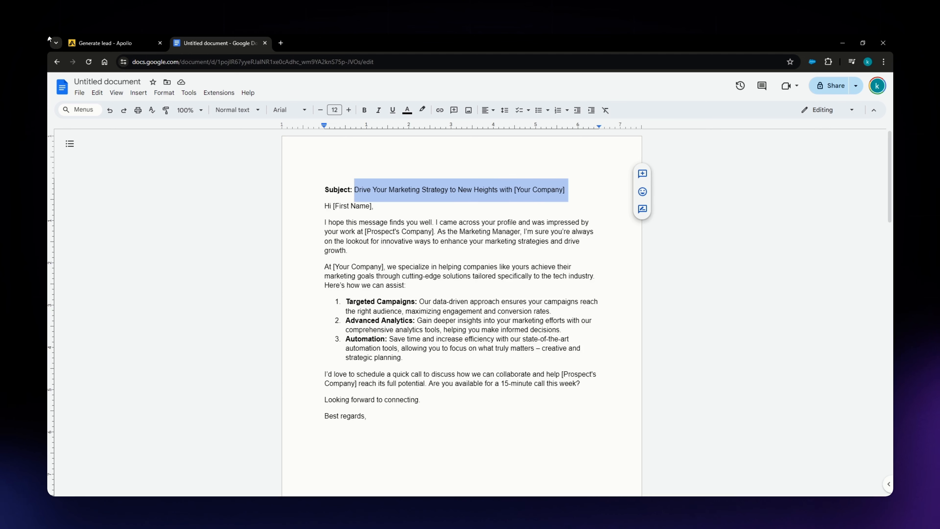
pyautogui.click(97, 42)
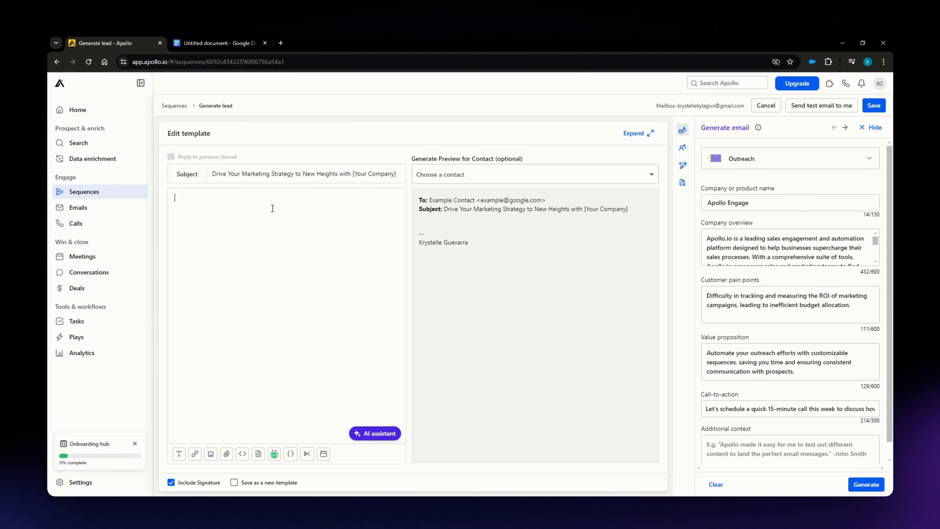
pyautogui.hotkey('ctrl', 'v')
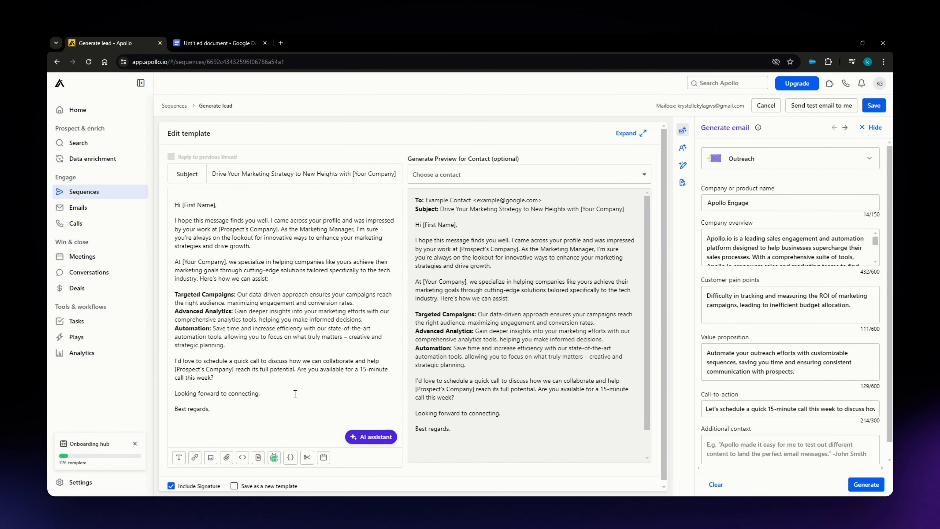
pyautogui.scroll(-1, 272, 372)
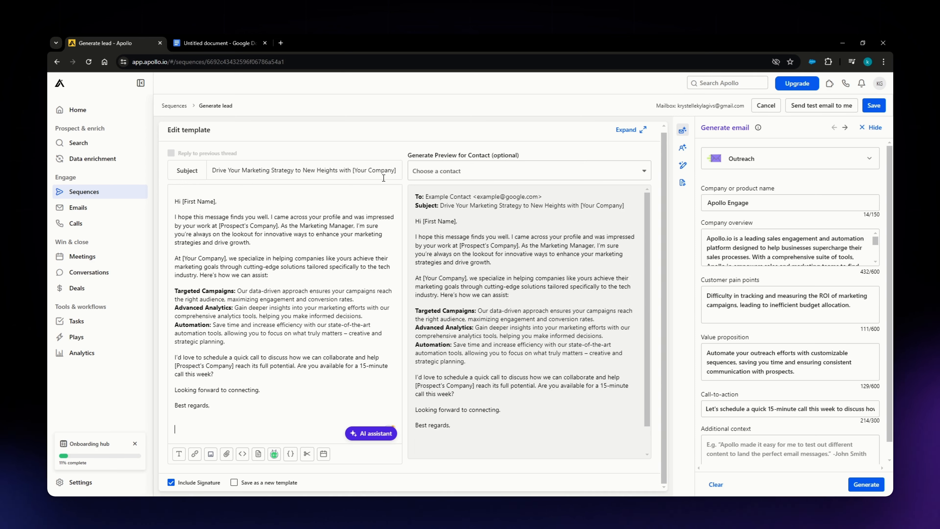
pyautogui.moveTo(397, 171); pyautogui.dragTo(354, 170)
pyautogui.click(353, 199)
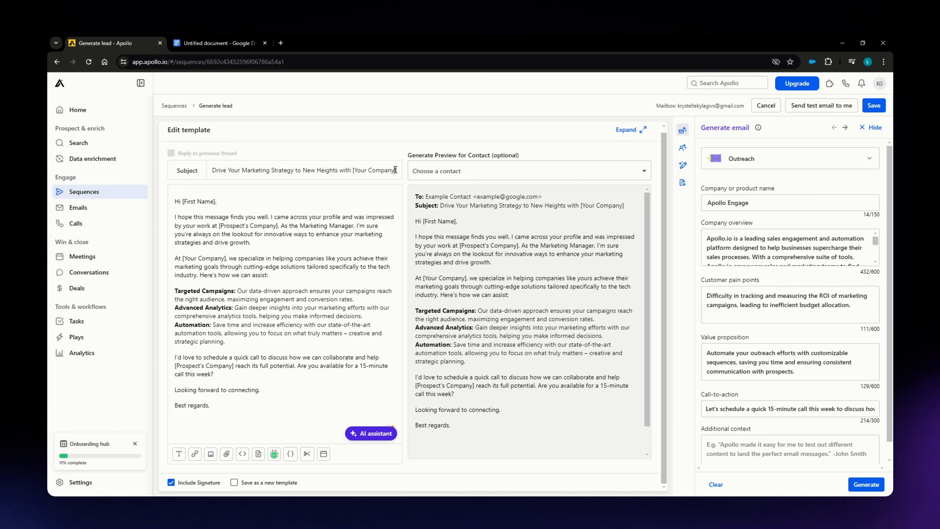
pyautogui.moveTo(398, 170); pyautogui.dragTo(352, 172)
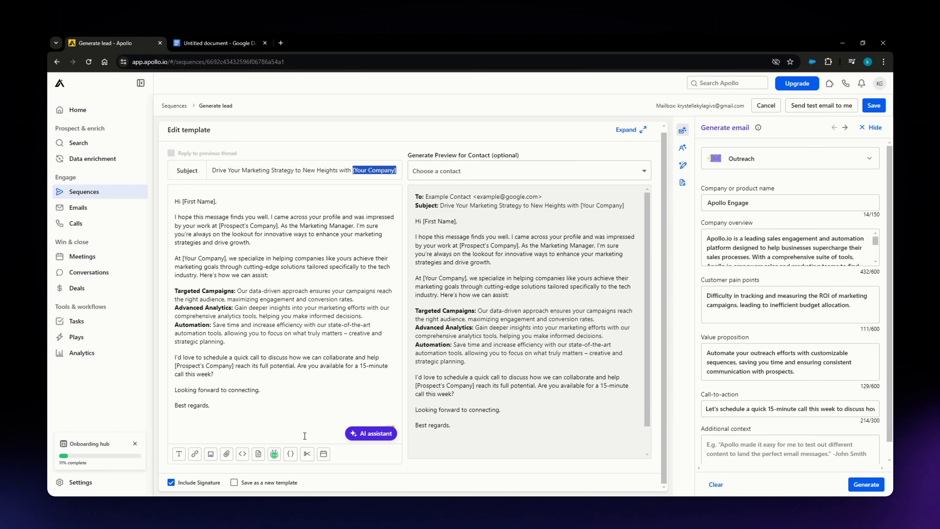
pyautogui.click(292, 456)
pyautogui.scroll(-3, 365, 371)
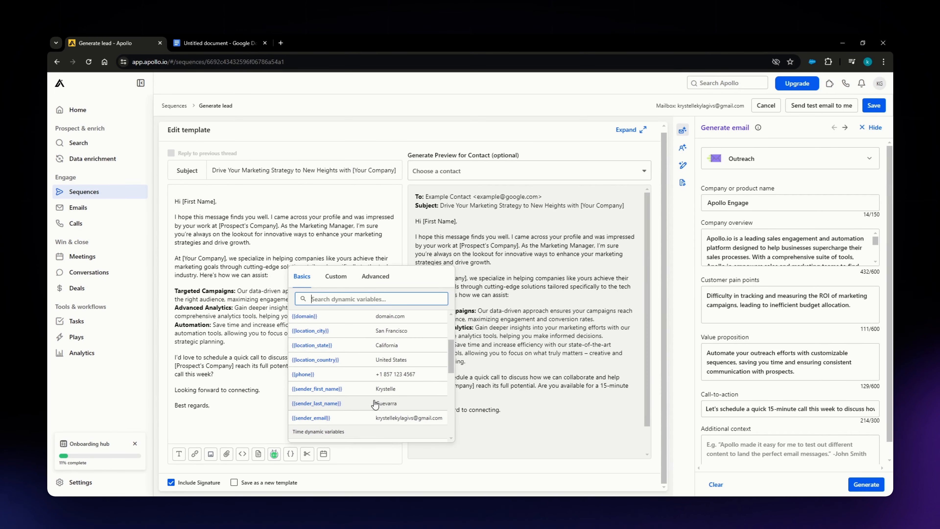
pyautogui.scroll(3, 364, 372)
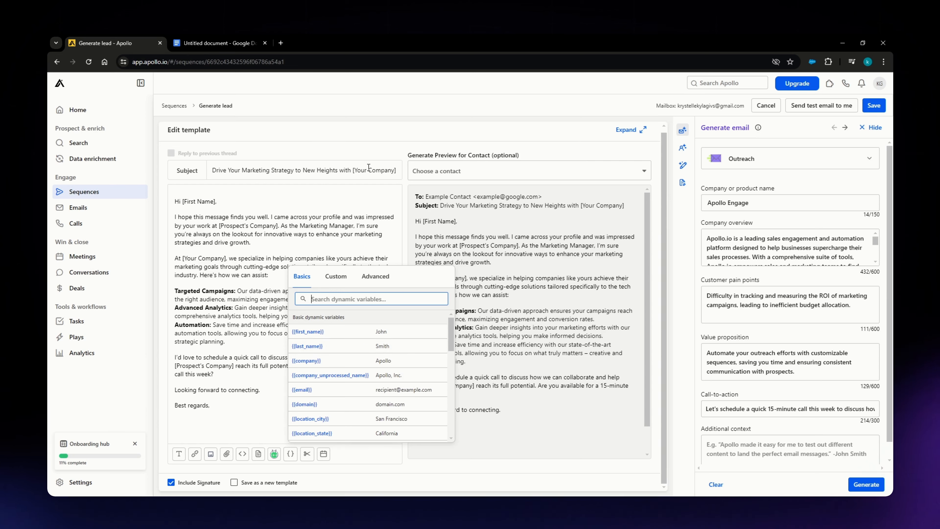
pyautogui.click(388, 170)
# - Replace the [Your Company] placeholder in the email subject with the {{company}} dynamic variable
pyautogui.moveTo(399, 173); pyautogui.dragTo(354, 173)
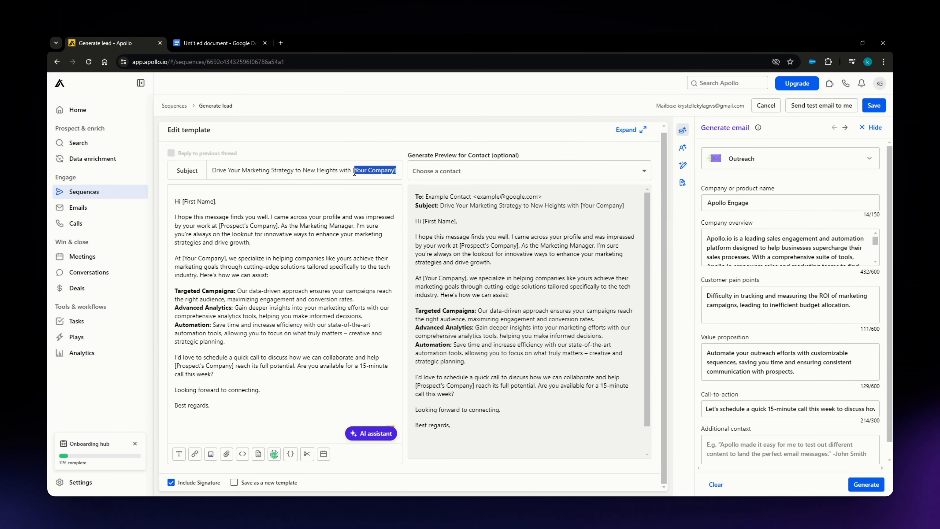
pyautogui.click(291, 454)
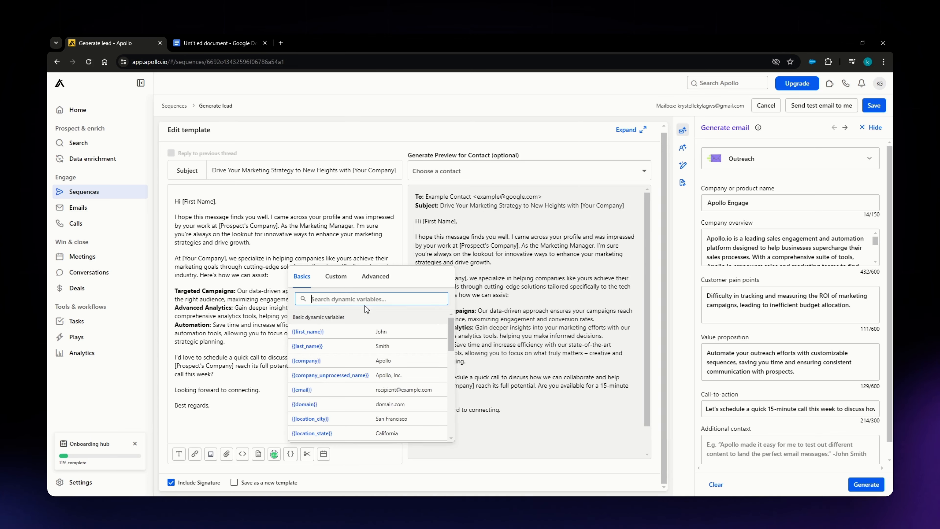
pyautogui.click(334, 361)
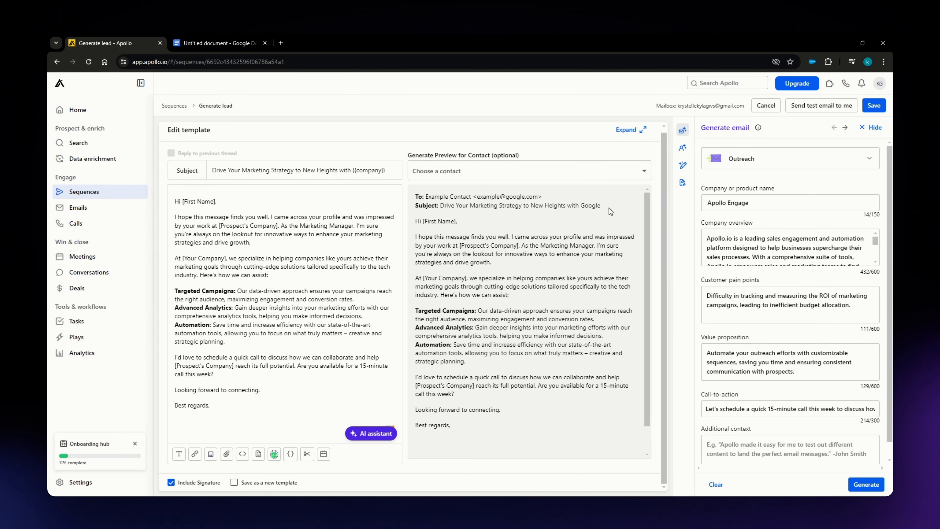
pyautogui.moveTo(596, 206); pyautogui.dragTo(574, 206)
# - Replace the [First Name] placeholder in the email greeting with the {{first_name}} dynamic variable and check the greeting in the preview
pyautogui.click(196, 189)
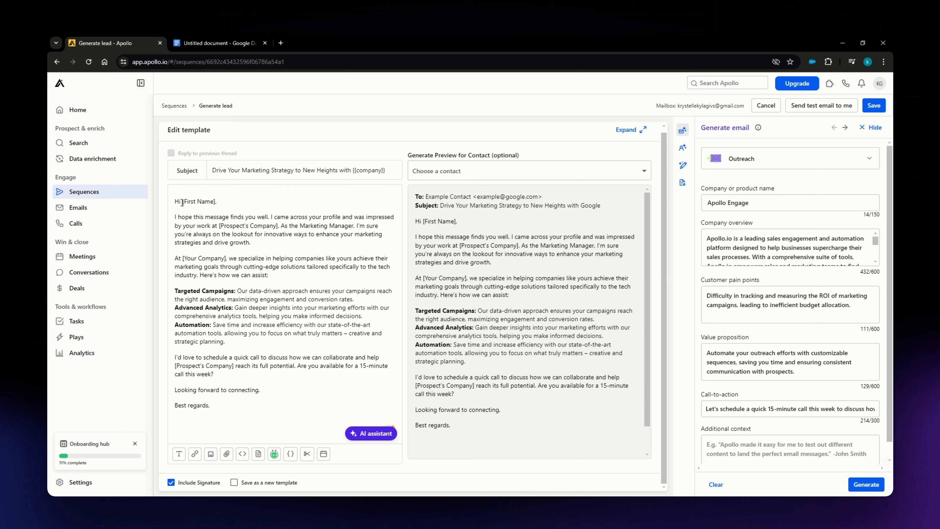
pyautogui.moveTo(182, 201); pyautogui.dragTo(217, 200)
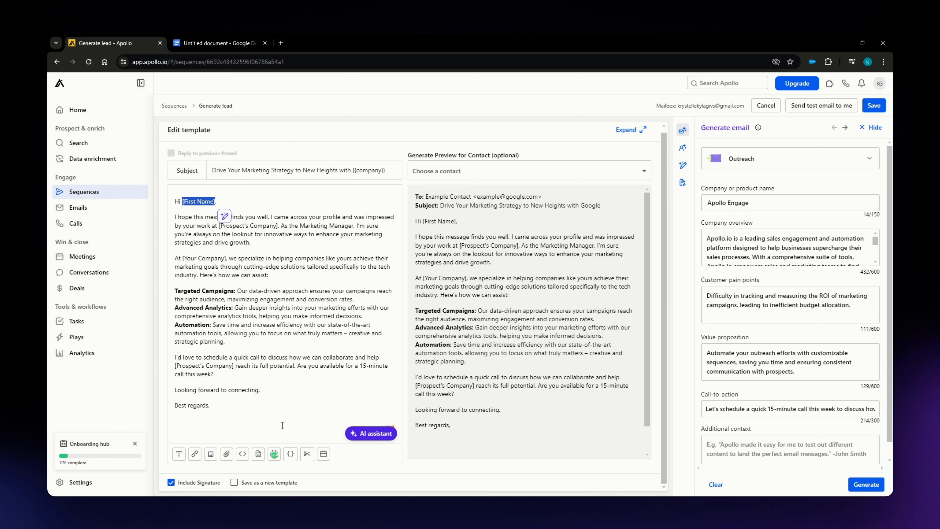
pyautogui.click(291, 454)
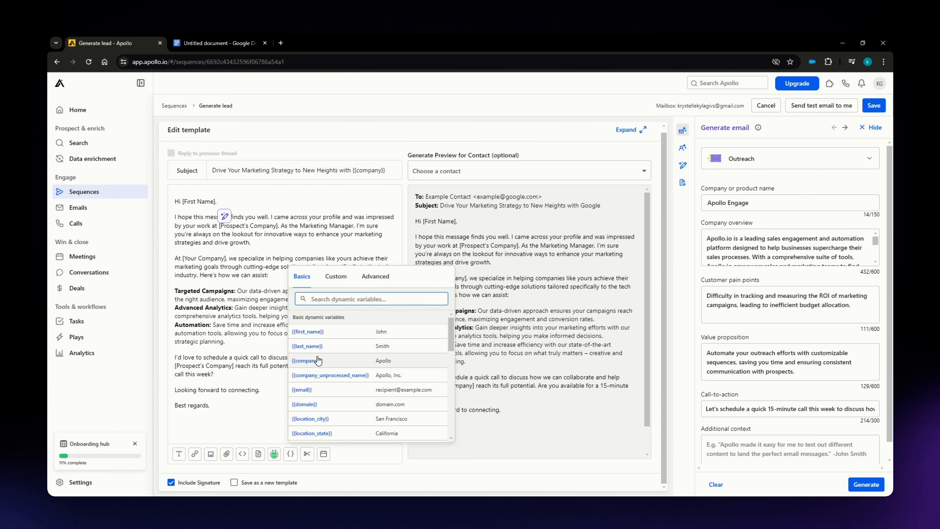
pyautogui.click(322, 335)
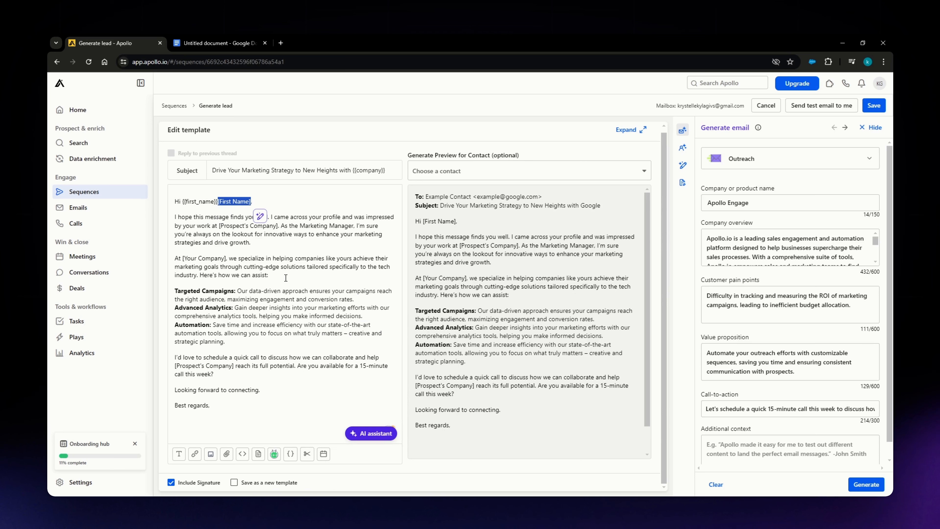
pyautogui.press('BackSpace')
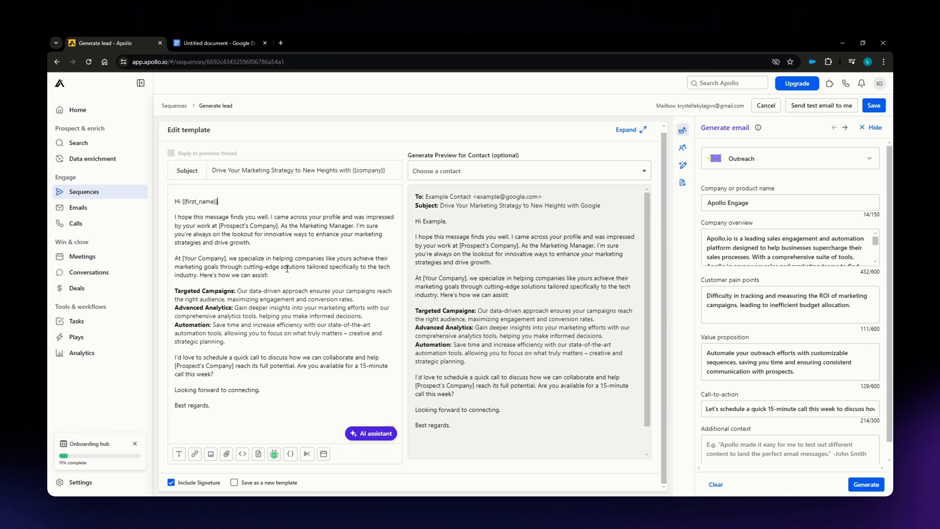
pyautogui.moveTo(458, 222); pyautogui.dragTo(414, 224)
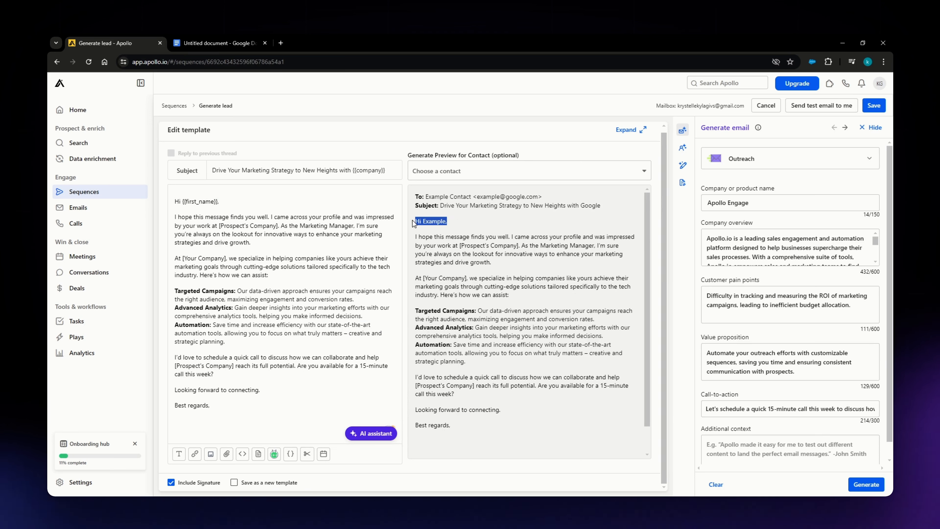
pyautogui.click(440, 220)
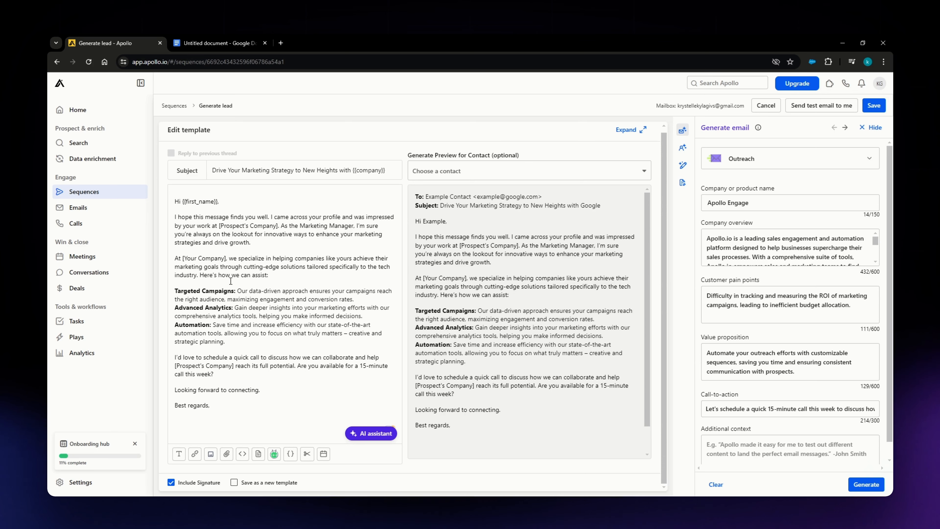
# - Replace the [Your Company] placeholder in the email body with the {{company}} dynamic variable
pyautogui.moveTo(183, 255); pyautogui.dragTo(226, 258)
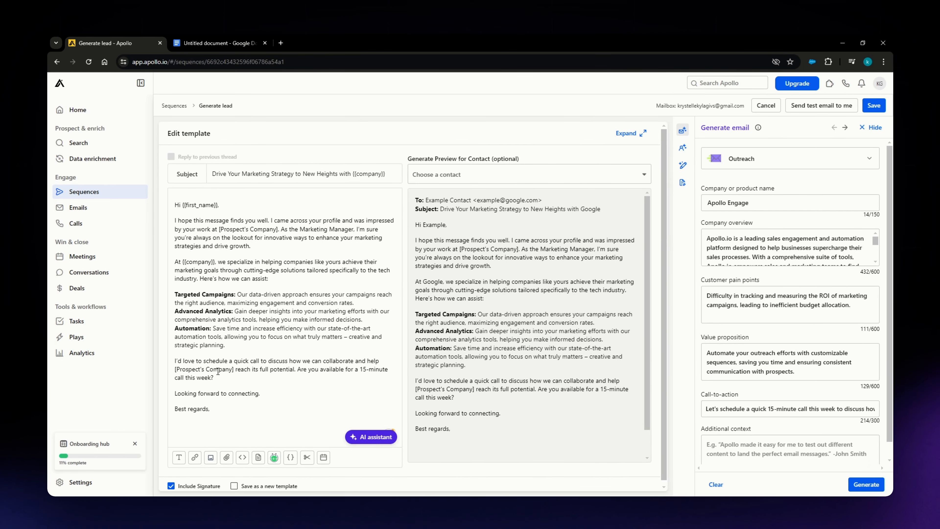
pyautogui.moveTo(178, 206)
pyautogui.mouseDown()
pyautogui.moveTo(222, 206)
pyautogui.moveTo(223, 423)
pyautogui.moveTo(222, 326)
pyautogui.moveTo(174, 204)
pyautogui.mouseUp()
pyautogui.press('Right')
pyautogui.click(235, 206)
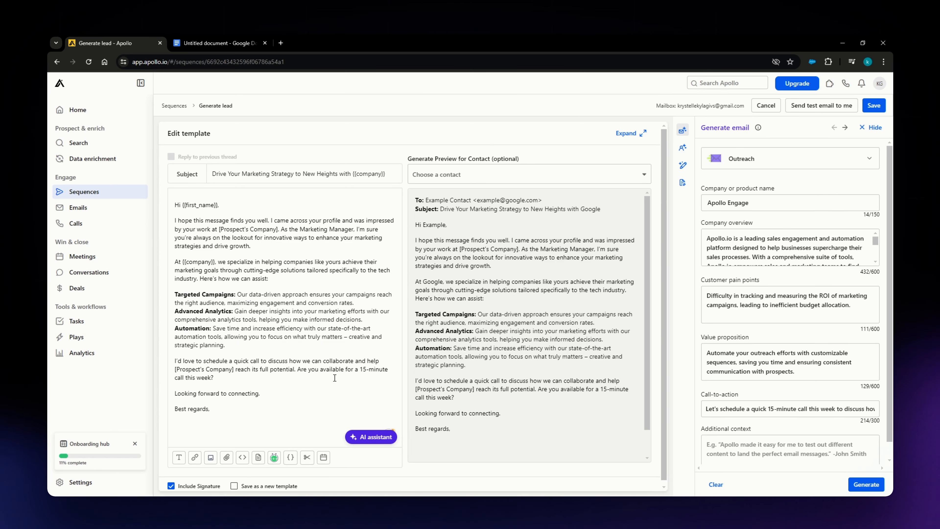
pyautogui.scroll(-1, 320, 416)
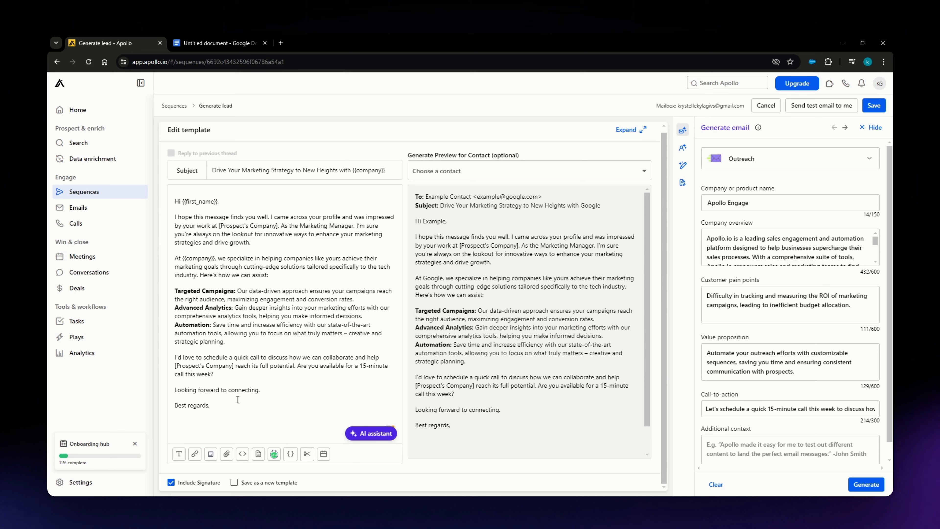
pyautogui.click(254, 390)
# - Exclude the signature from the email and save the template
pyautogui.click(172, 483)
pyautogui.click(171, 483)
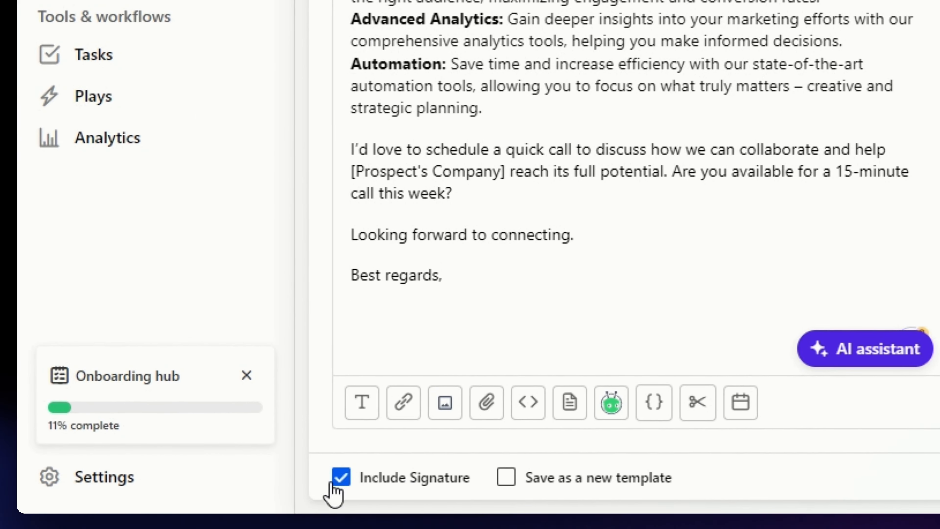
pyautogui.click(342, 479)
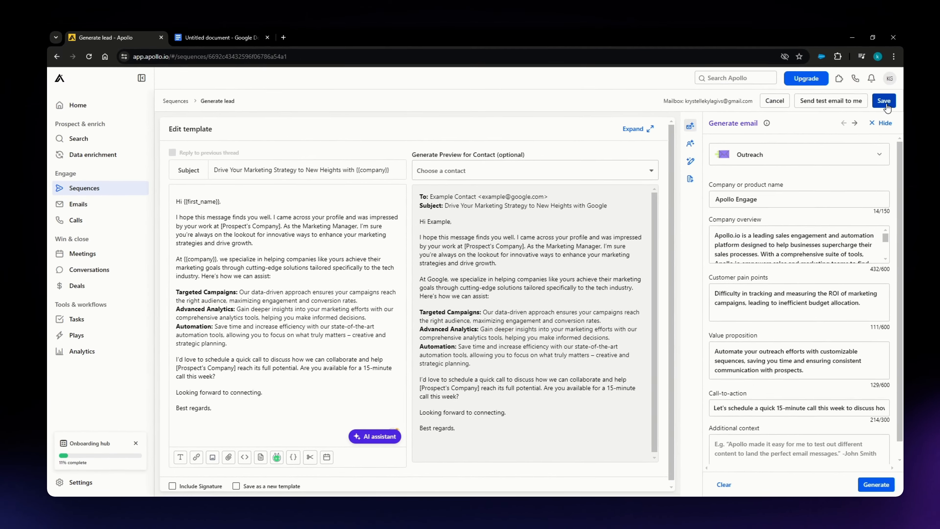
pyautogui.click(879, 94)
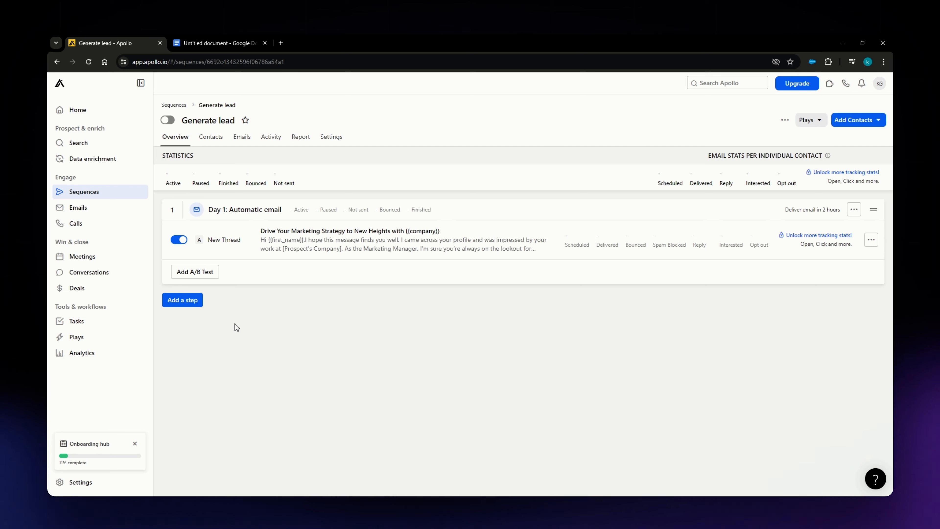
# - Add a second automatic email step to the sequence, starting 3 days after the previous step
pyautogui.click(185, 298)
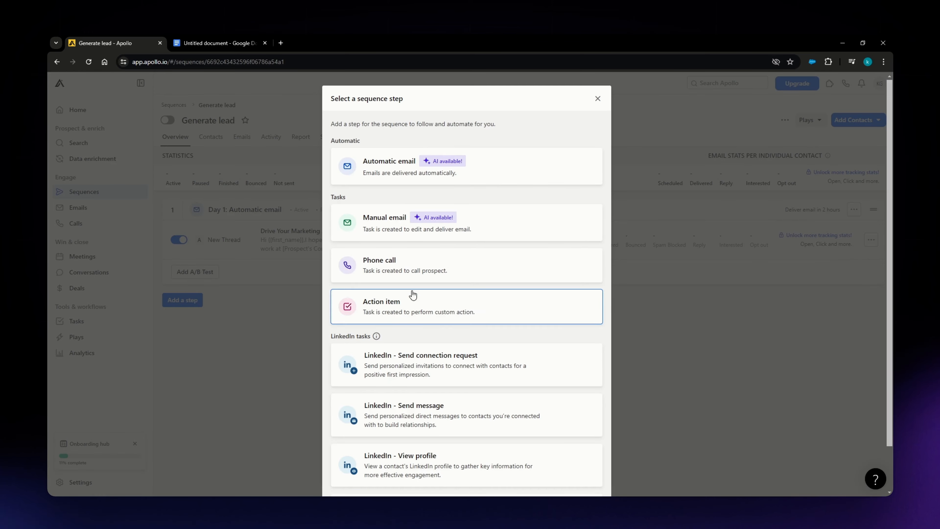
pyautogui.click(405, 168)
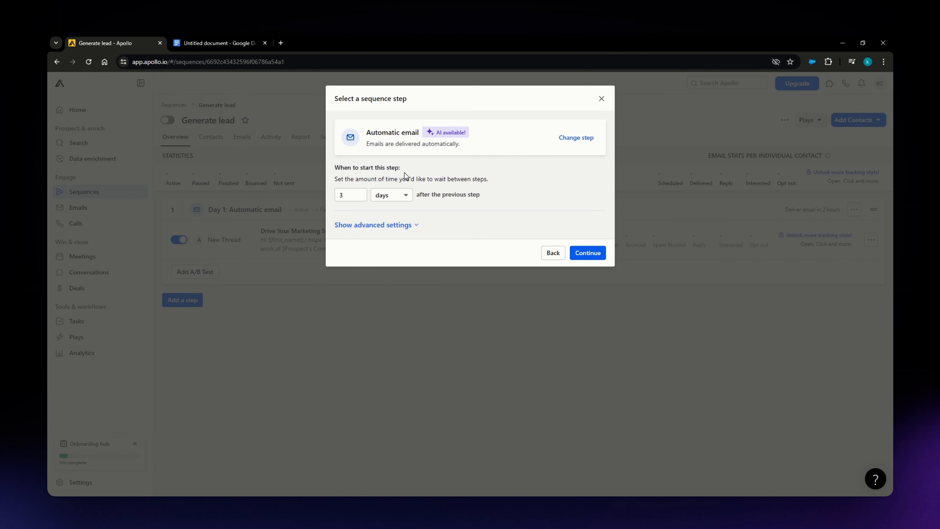
pyautogui.moveTo(478, 195); pyautogui.dragTo(420, 195)
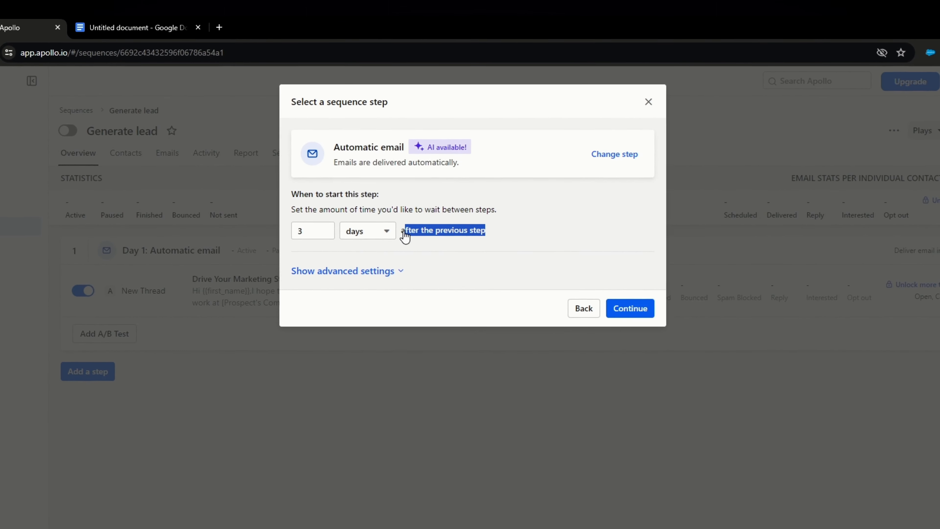
pyautogui.click(496, 234)
pyautogui.moveTo(497, 235)
pyautogui.mouseDown()
pyautogui.moveTo(401, 237)
pyautogui.moveTo(487, 239)
pyautogui.mouseUp()
pyautogui.click(411, 235)
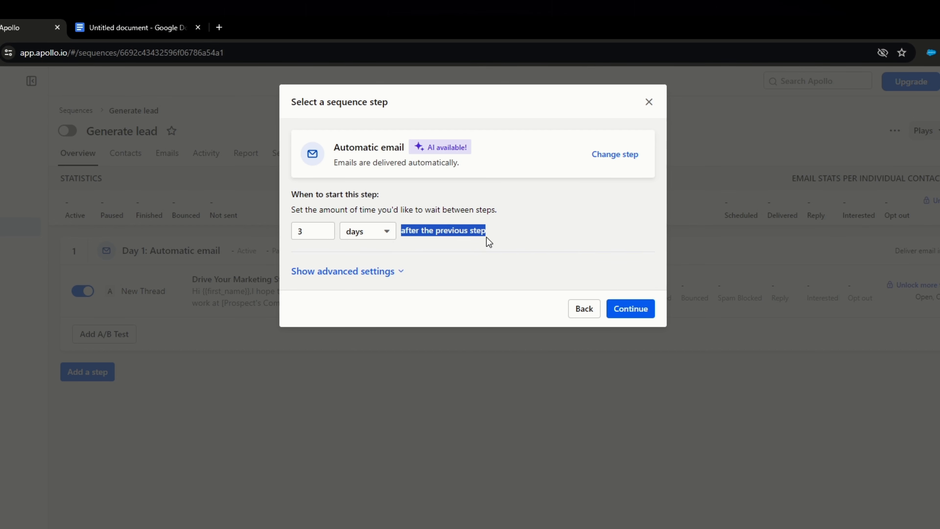
pyautogui.click(508, 222)
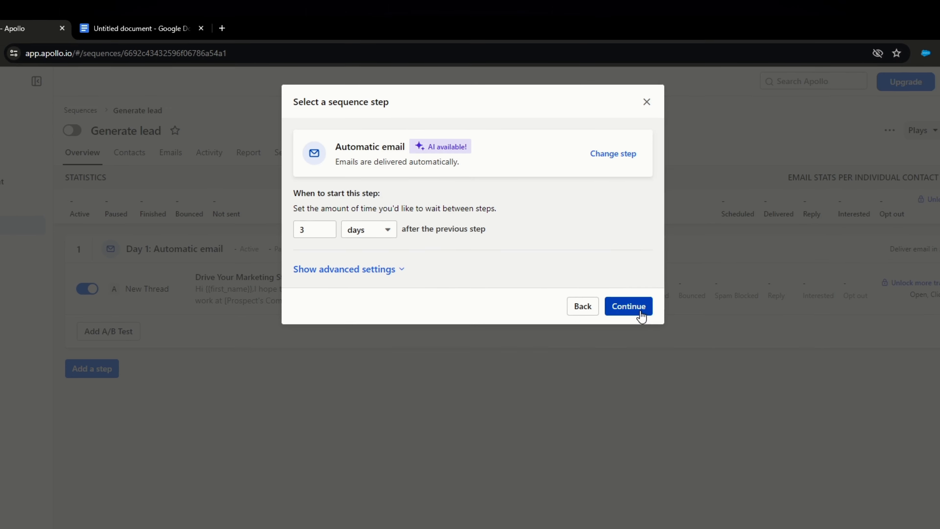
pyautogui.click(634, 310)
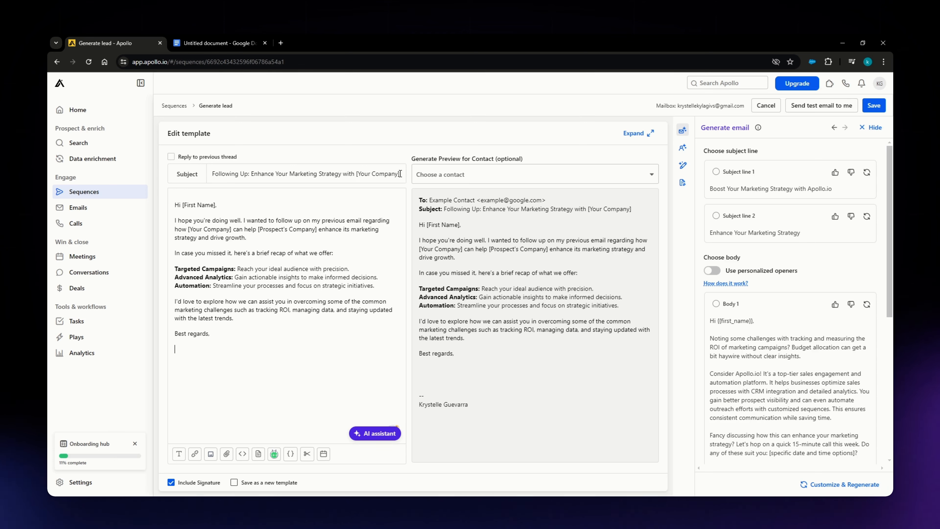
# - Replace [Your Company] in the follow-up subject with {{company}} and [First Name] in the greeting with {{first_name}}, and save the template
pyautogui.moveTo(400, 173); pyautogui.dragTo(359, 172)
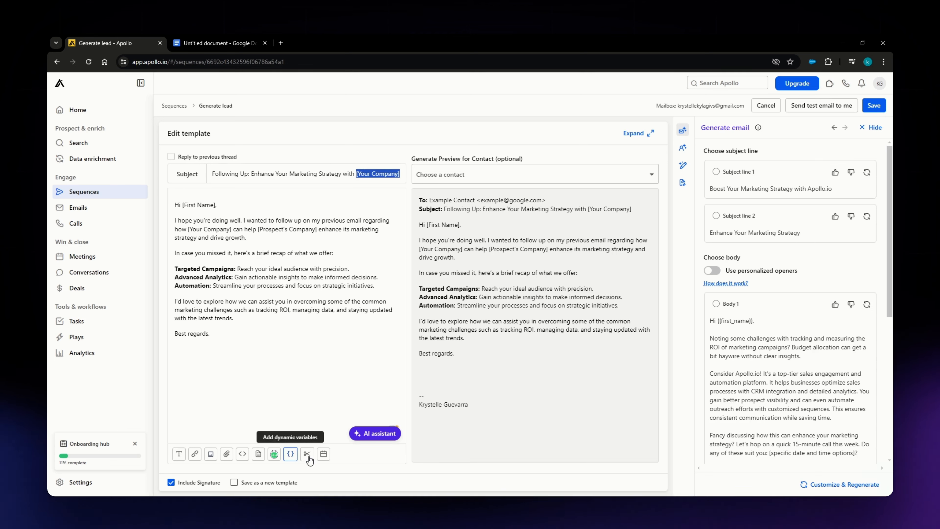
pyautogui.click(293, 452)
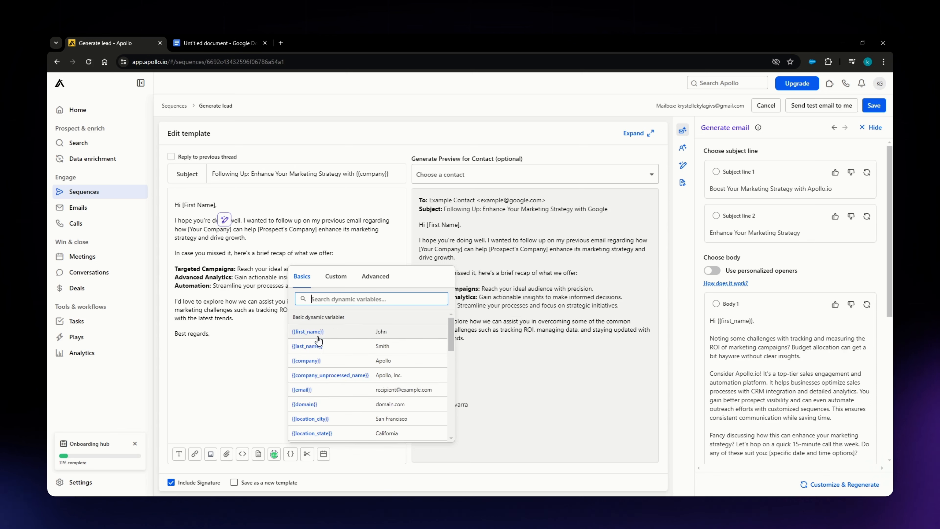
pyautogui.click(316, 333)
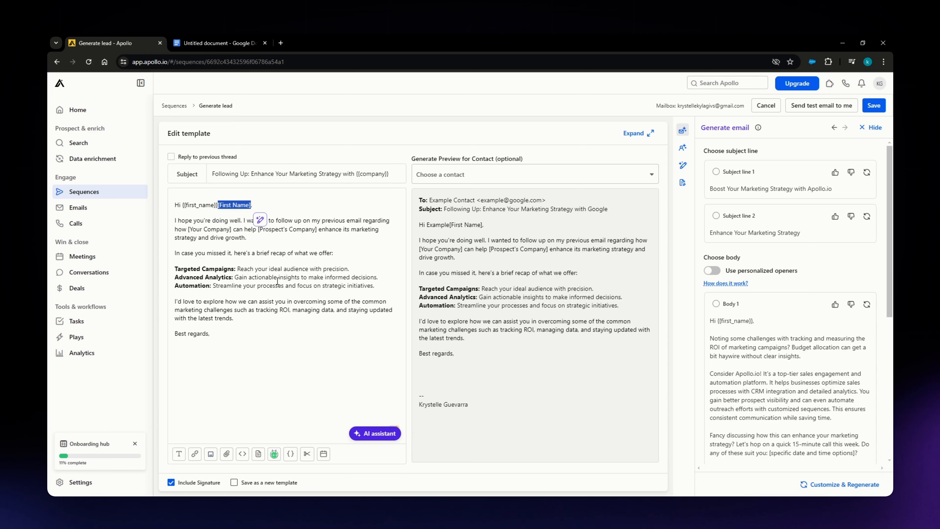
pyautogui.press('BackSpace')
pyautogui.click(257, 370)
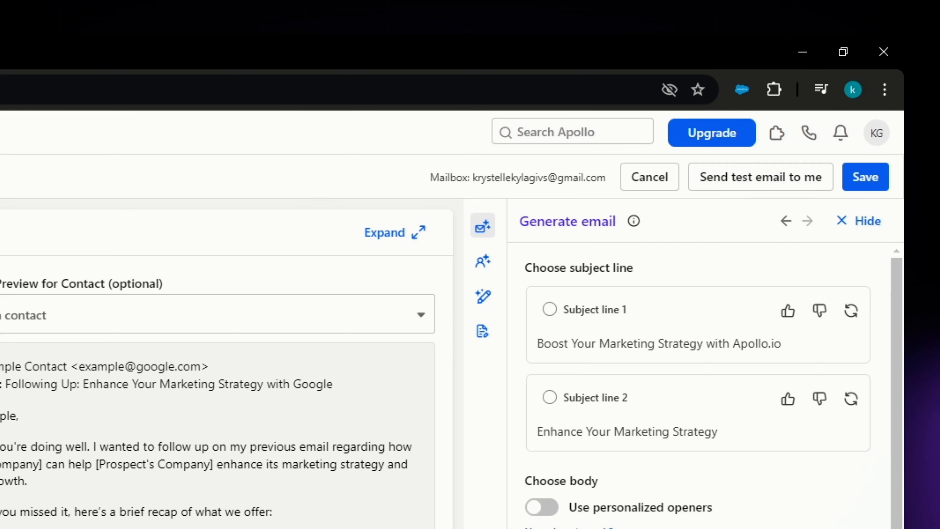
pyautogui.click(866, 177)
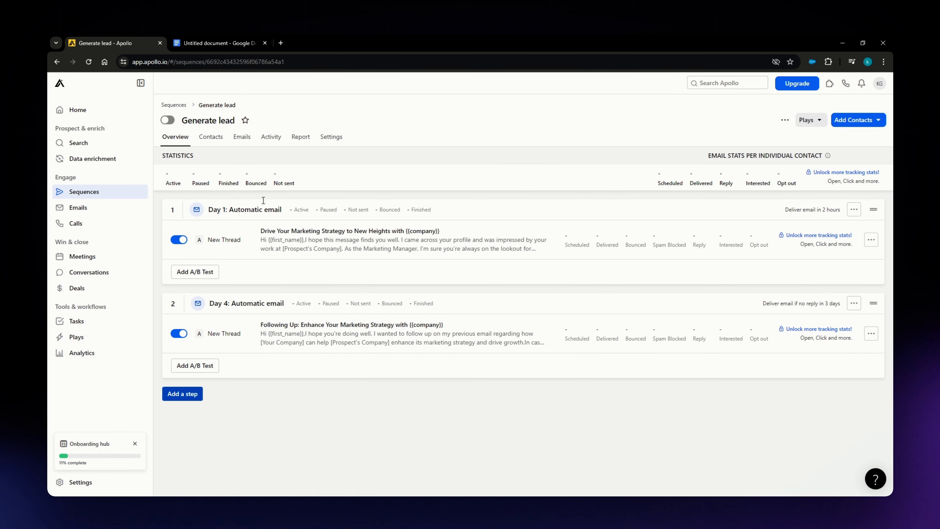
# - Open the people search and filter it by the job title "marketing manager"
pyautogui.click(83, 142)
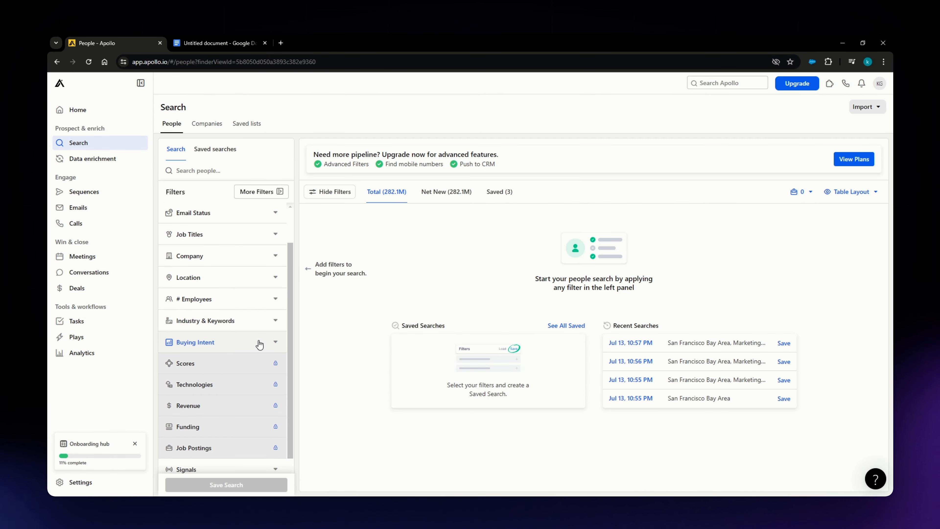
pyautogui.scroll(2, 222, 341)
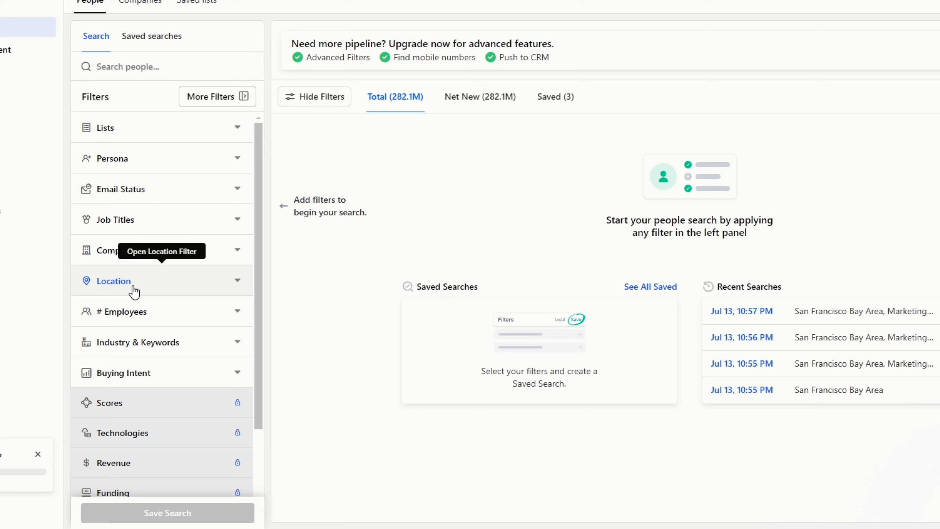
pyautogui.click(136, 218)
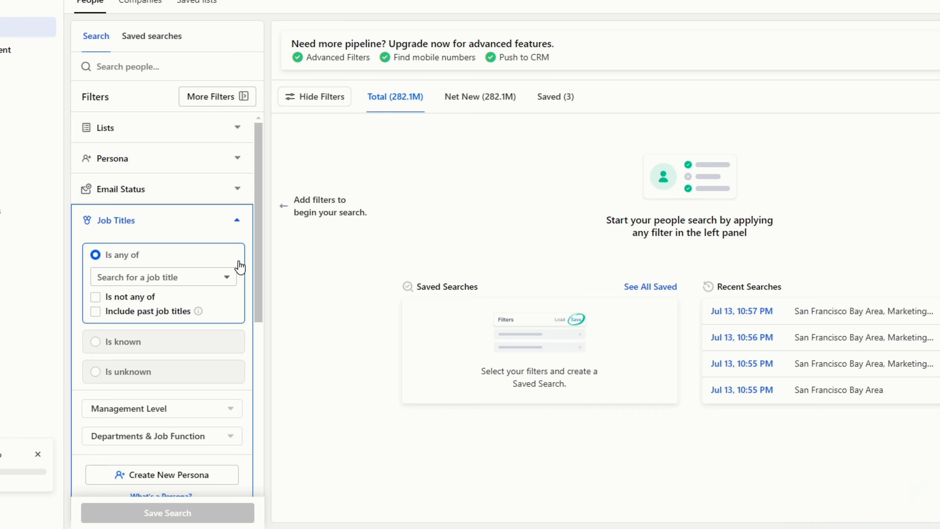
pyautogui.click(172, 277)
pyautogui.write('marketing manager')
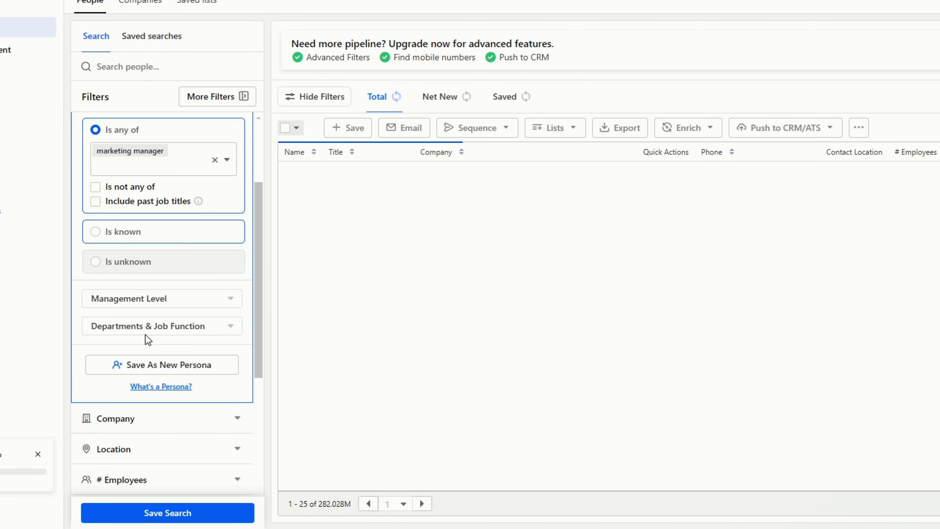
# - Filter the people search by the industry "information technology & services"
pyautogui.scroll(3, 146, 334)
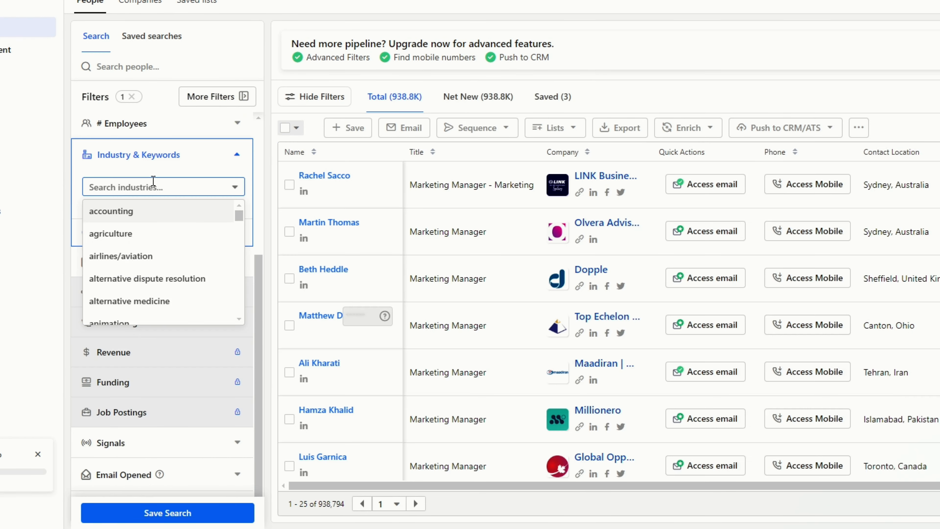
pyautogui.write('techno')
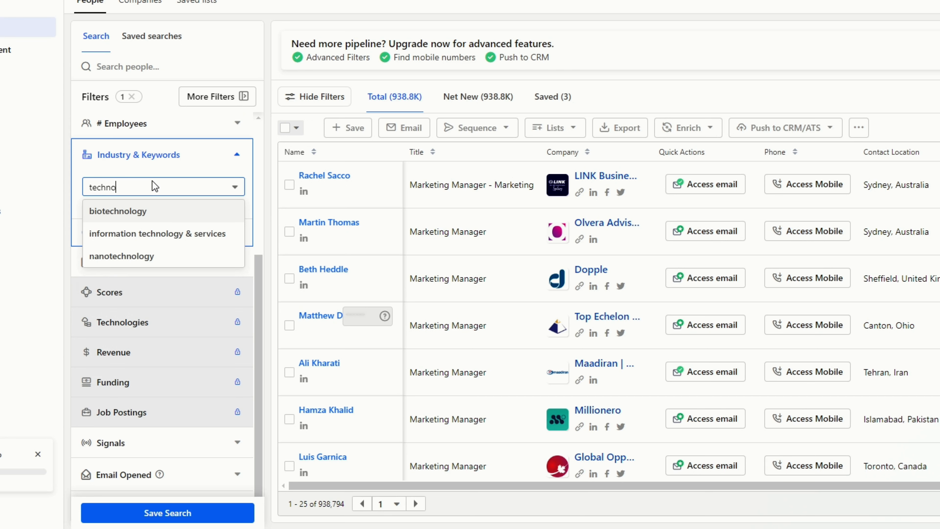
pyautogui.click(151, 243)
# - Filter the people search by the contact location "sanfranciso"
pyautogui.scroll(5, 166, 330)
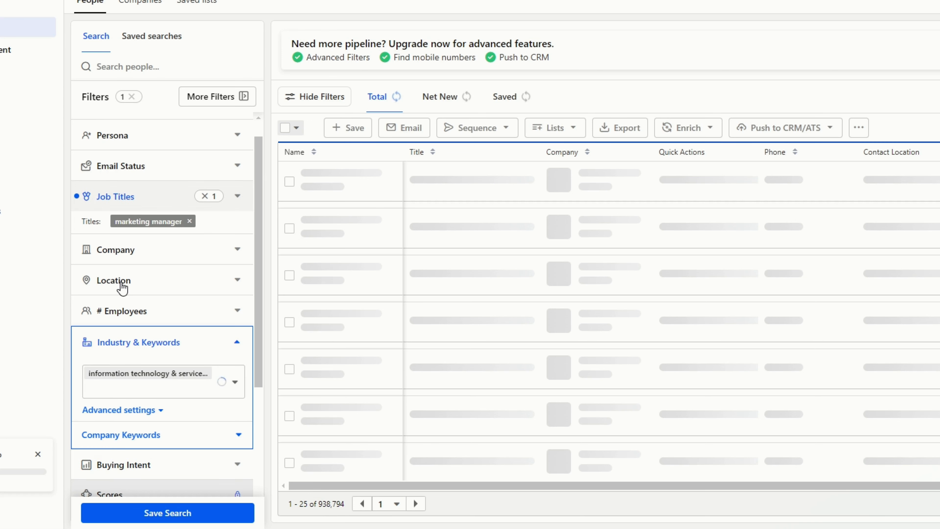
pyautogui.click(114, 280)
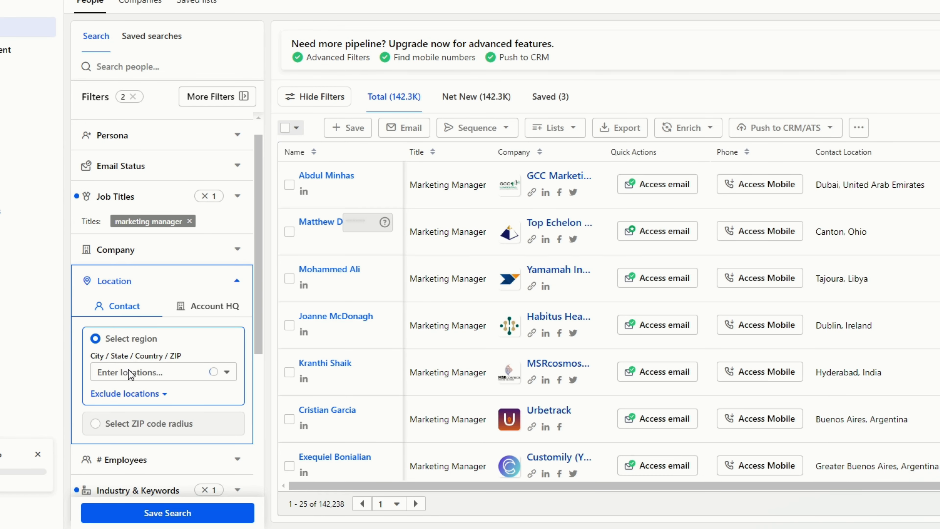
pyautogui.click(136, 368)
pyautogui.write('sanfranciso')
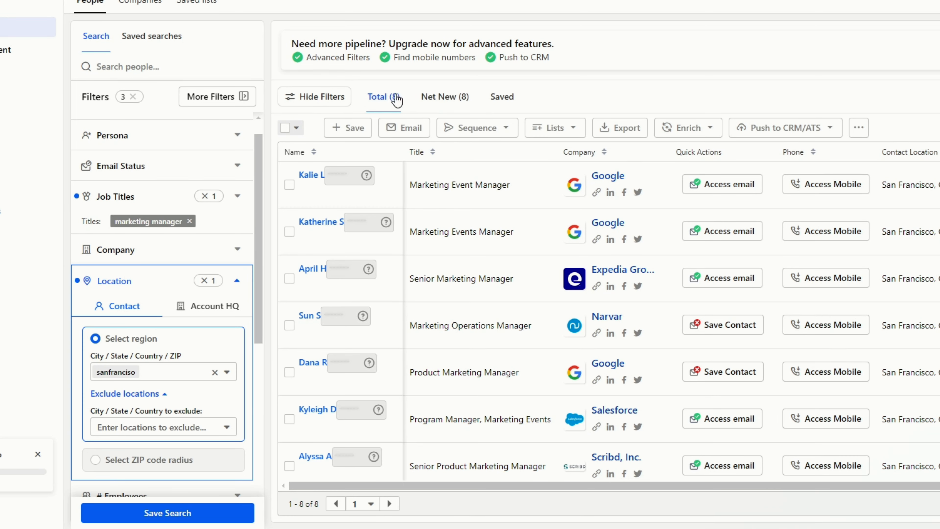
# - Examine the email status options and the remaining filters available for the people search
pyautogui.scroll(2, 132, 274)
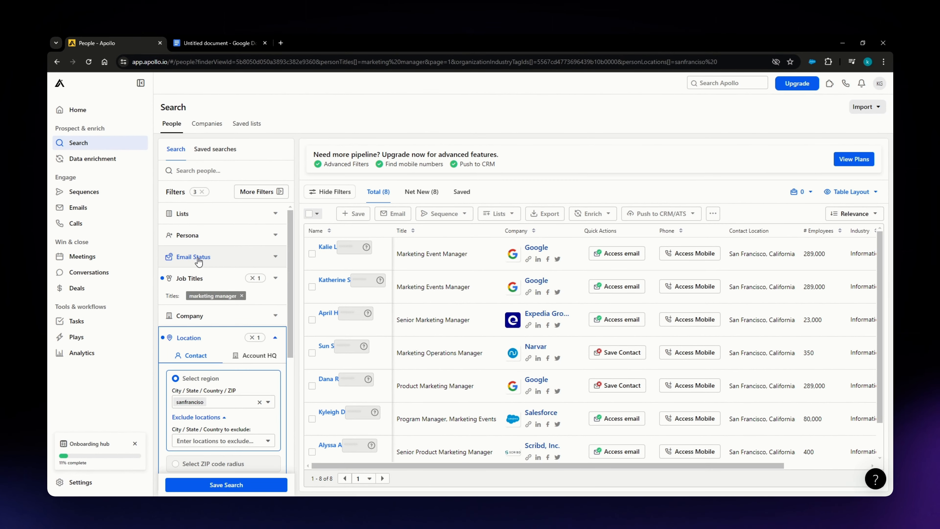
pyautogui.click(199, 257)
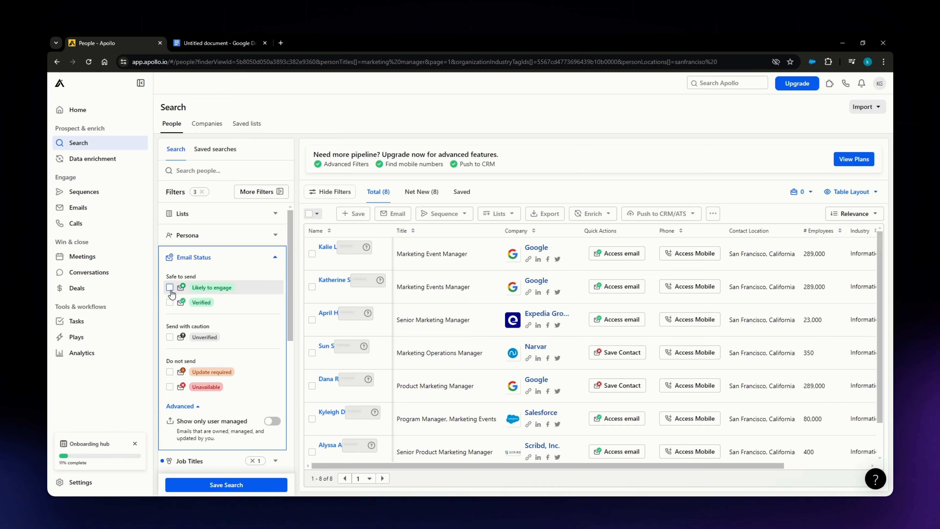
pyautogui.scroll(-5, 200, 352)
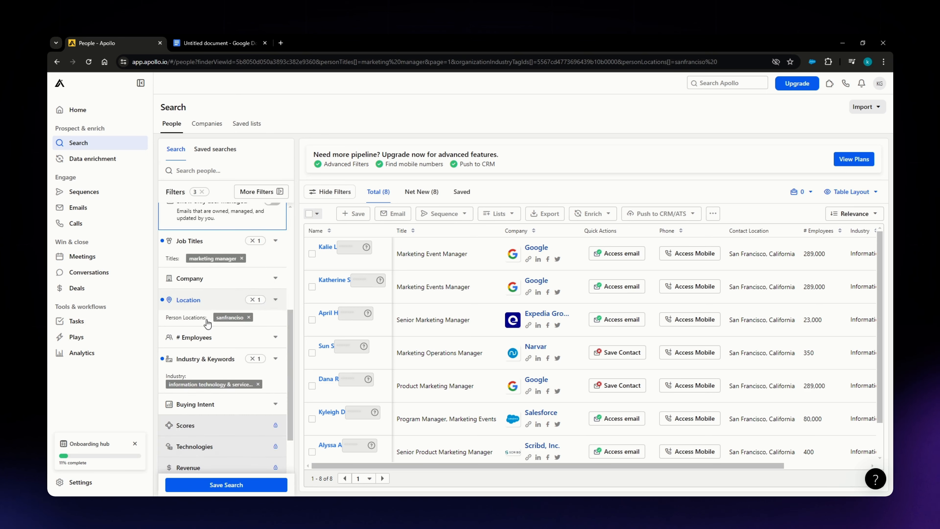
pyautogui.scroll(-3, 222, 373)
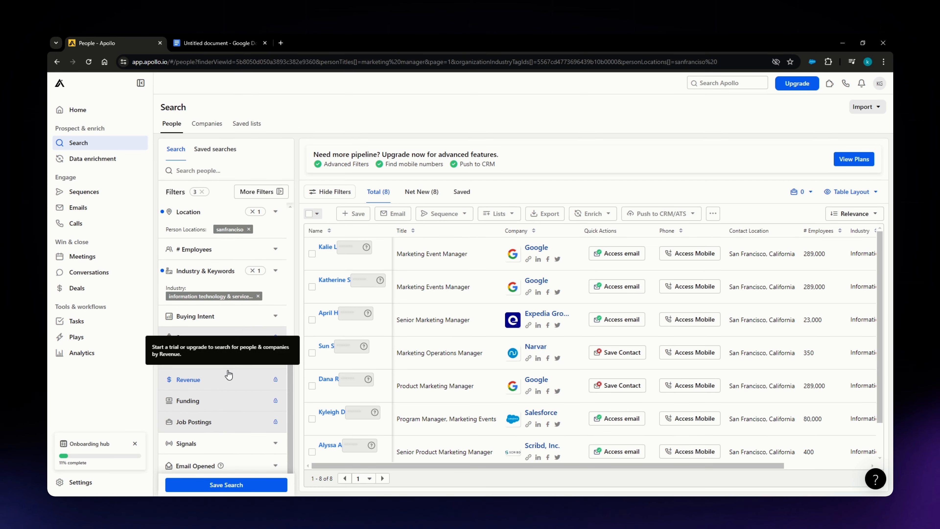
pyautogui.scroll(3, 223, 456)
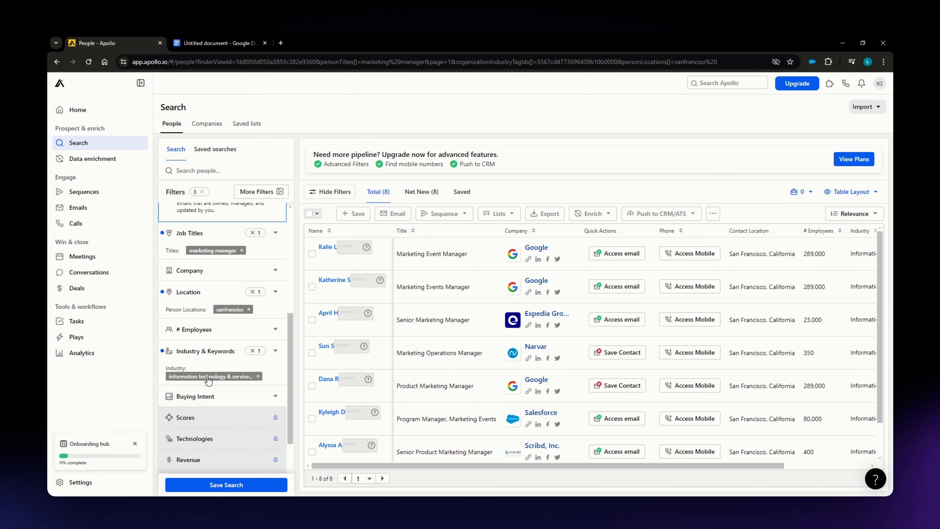
pyautogui.scroll(5, 208, 333)
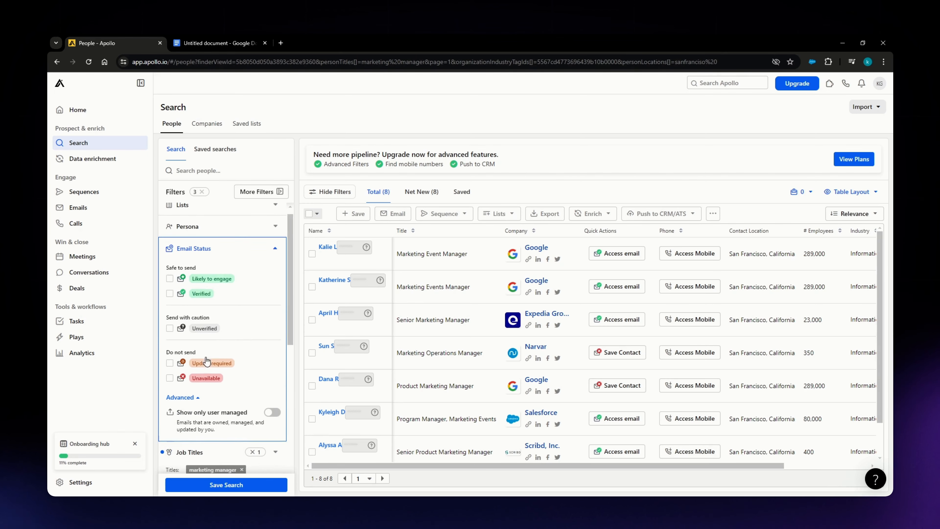
pyautogui.scroll(1, 218, 430)
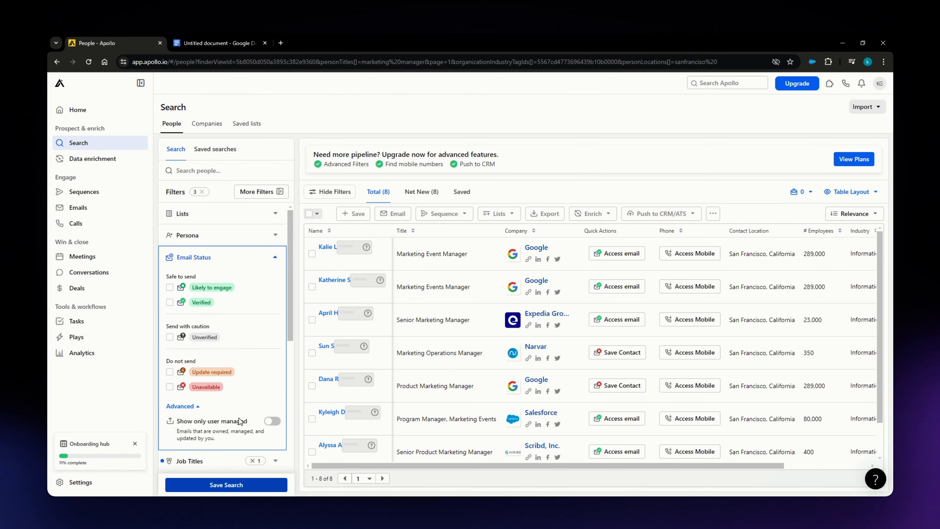
# - Save the filtered people search as a new private search named "Marketing manager based in San Francisco"
pyautogui.click(234, 486)
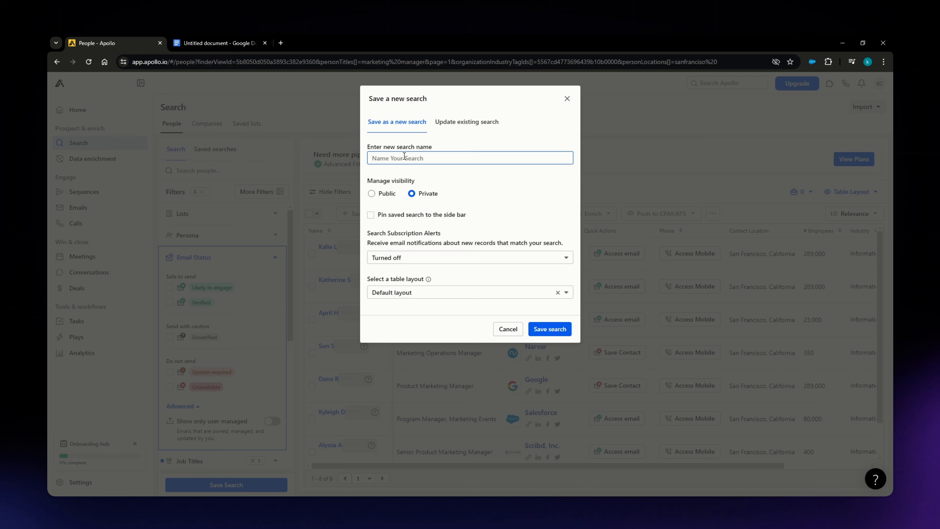
pyautogui.write('Mark')
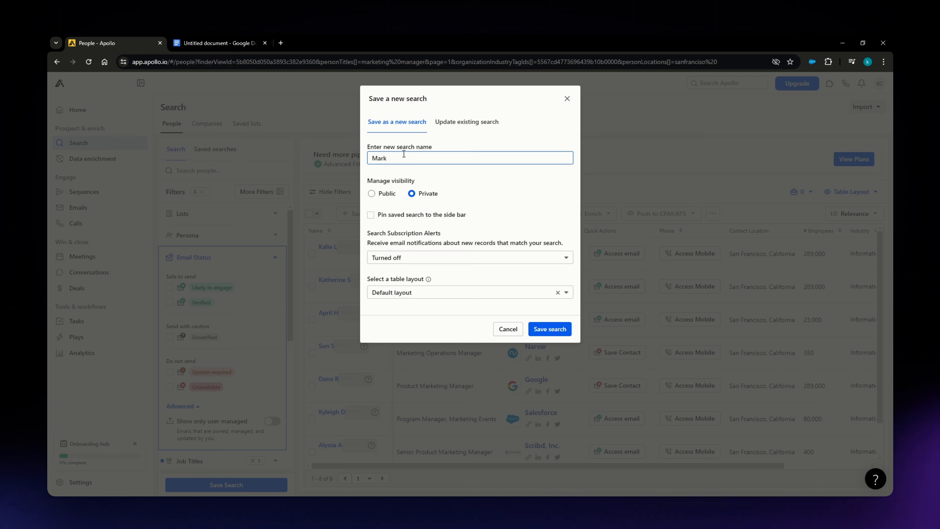
pyautogui.write('eting manager based in San ')
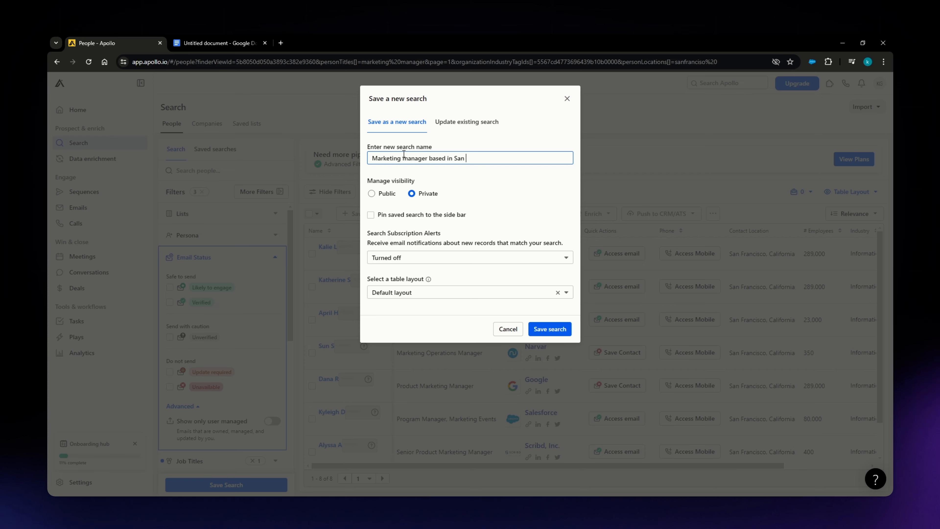
pyautogui.write('Francisco')
pyautogui.click(549, 328)
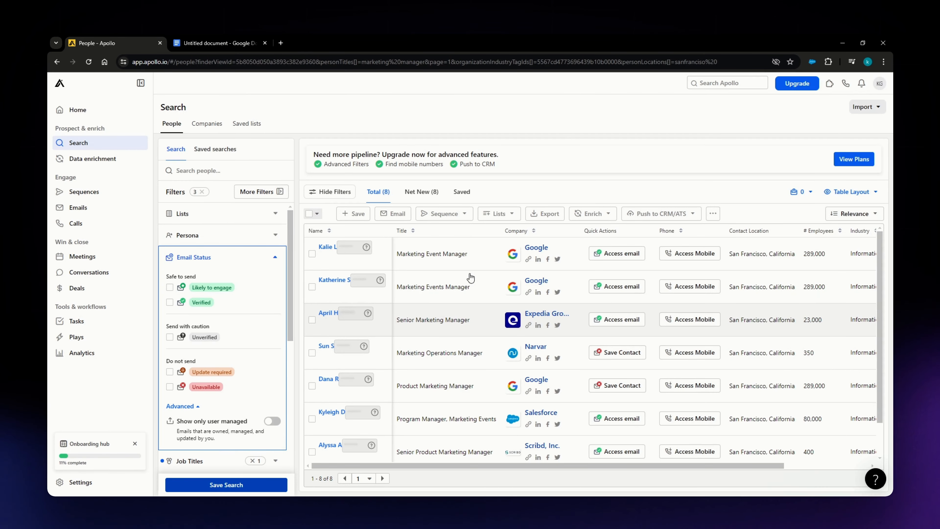
# - Select the first four prospects in the results and start adding them to an existing sequence
pyautogui.click(312, 254)
pyautogui.click(312, 287)
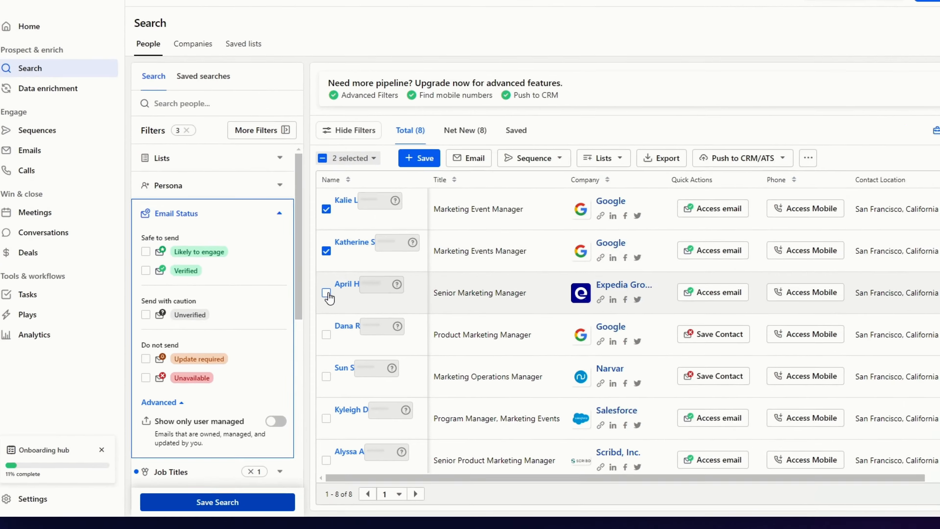
pyautogui.click(312, 320)
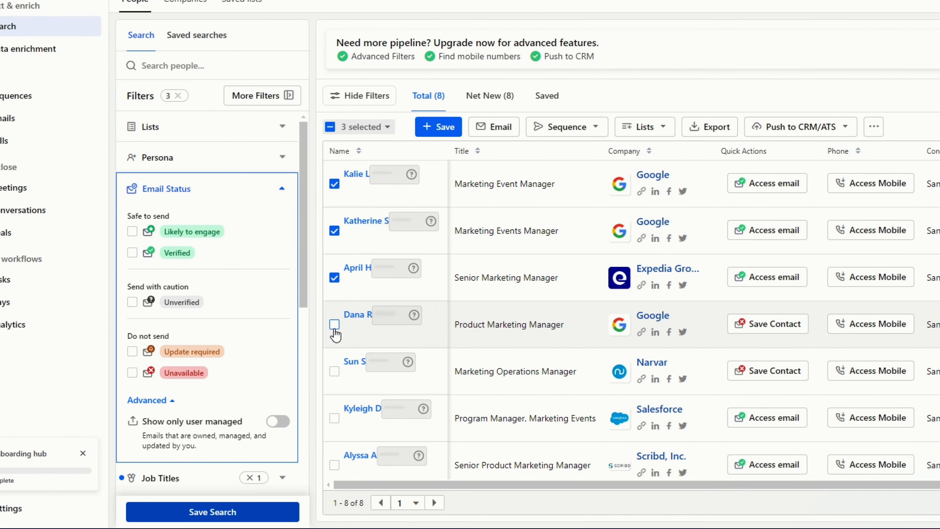
pyautogui.click(335, 325)
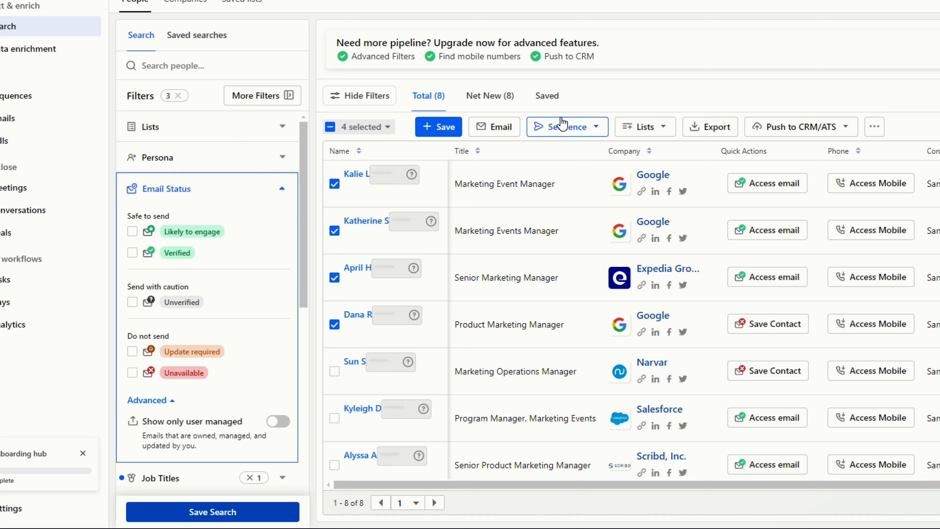
pyautogui.click(594, 128)
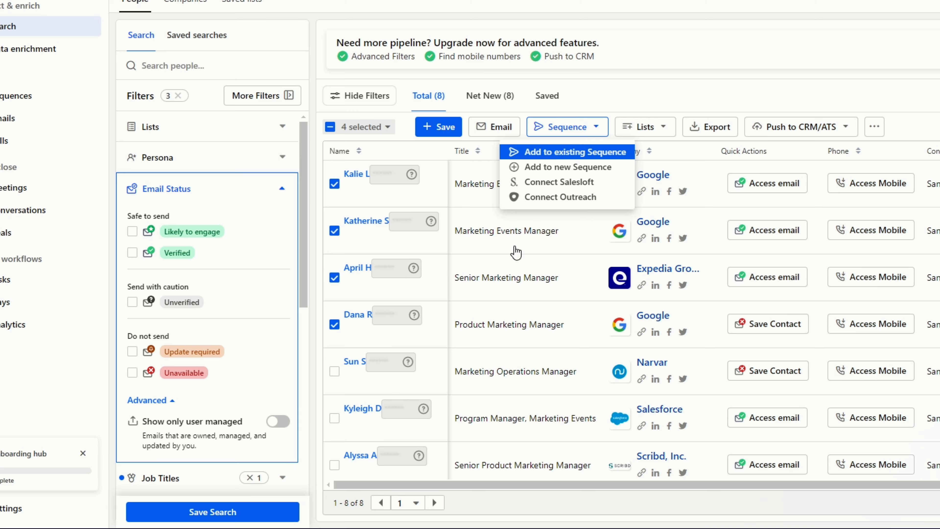
pyautogui.click(559, 153)
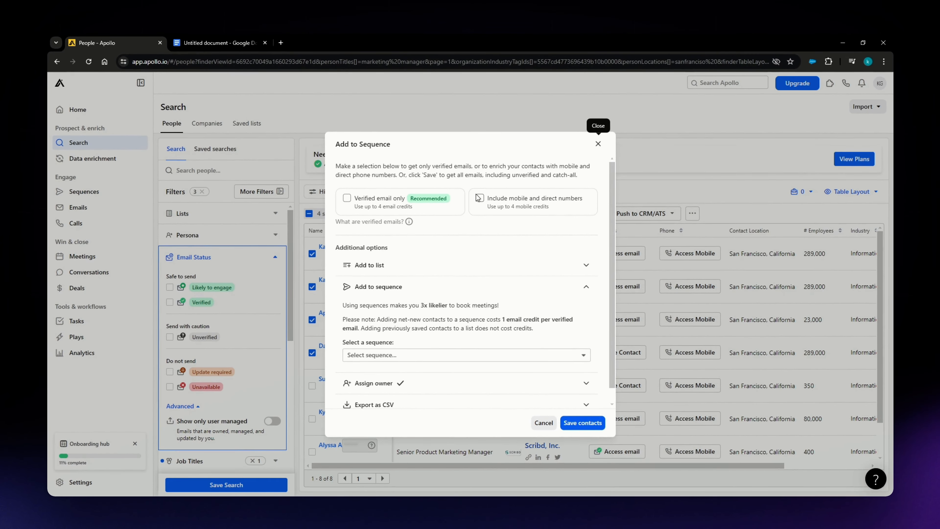
# - Restrict the selected prospects to verified emails only
pyautogui.click(348, 199)
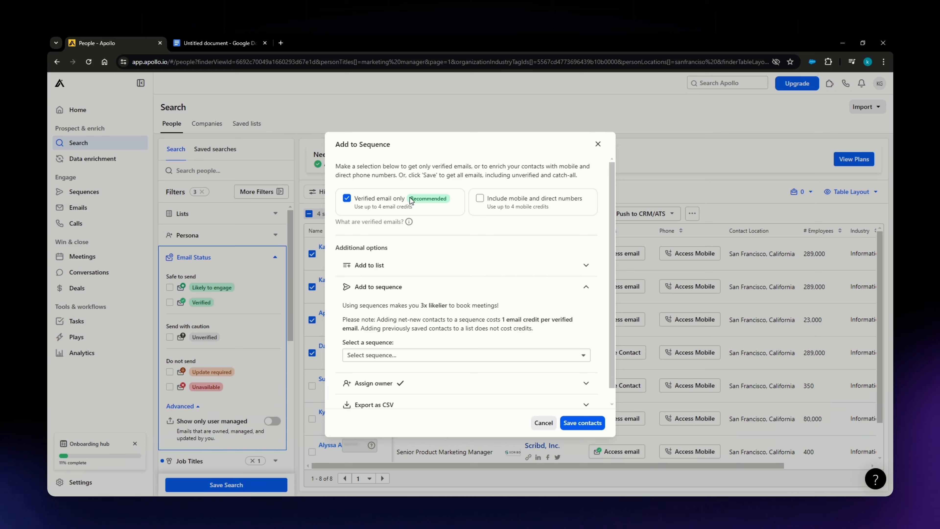
pyautogui.moveTo(415, 205); pyautogui.dragTo(362, 197)
pyautogui.click(362, 193)
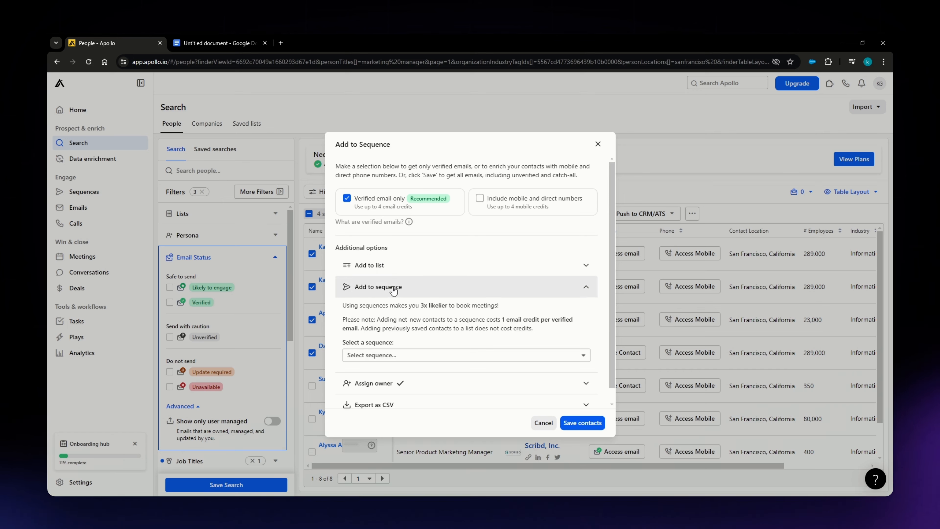
# - Check which sequences are available for the selected prospects, and save the prospects as contacts
pyautogui.scroll(-1, 396, 291)
pyautogui.click(398, 273)
pyautogui.click(393, 315)
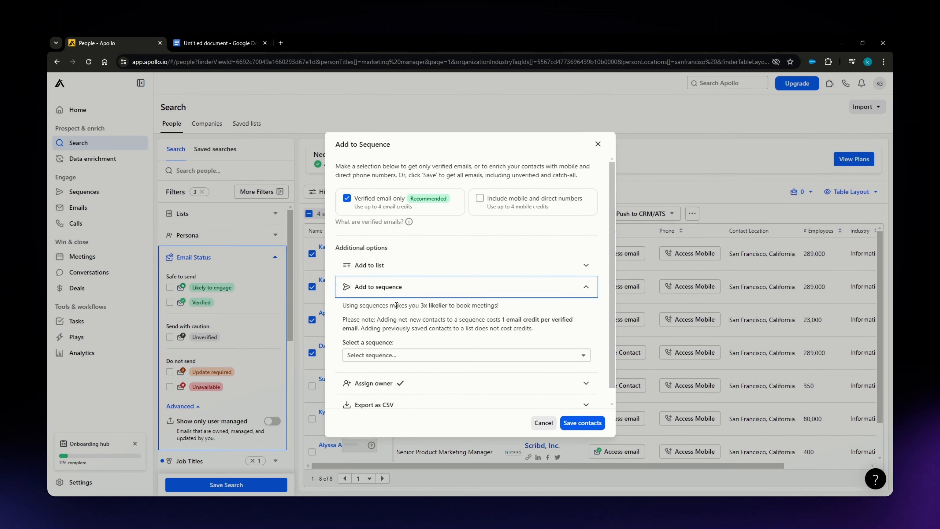
pyautogui.scroll(-1, 411, 308)
pyautogui.click(370, 342)
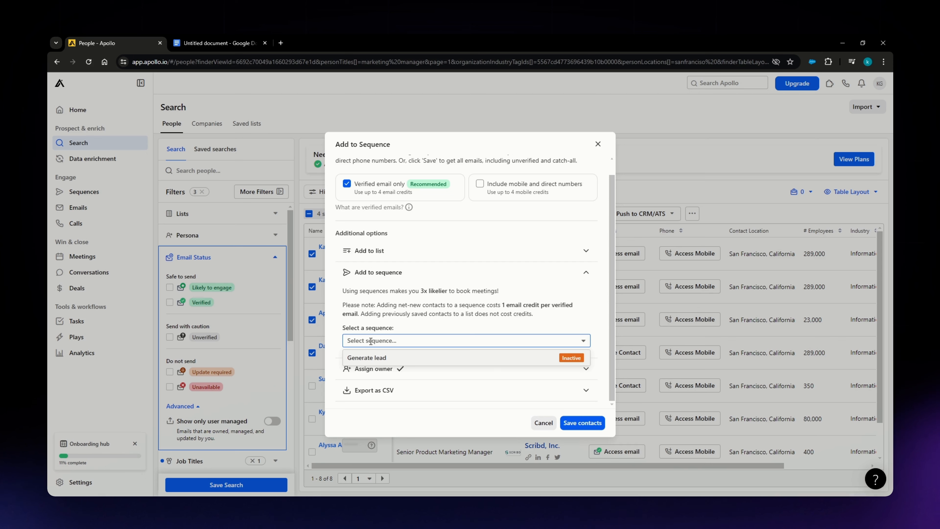
pyautogui.click(438, 342)
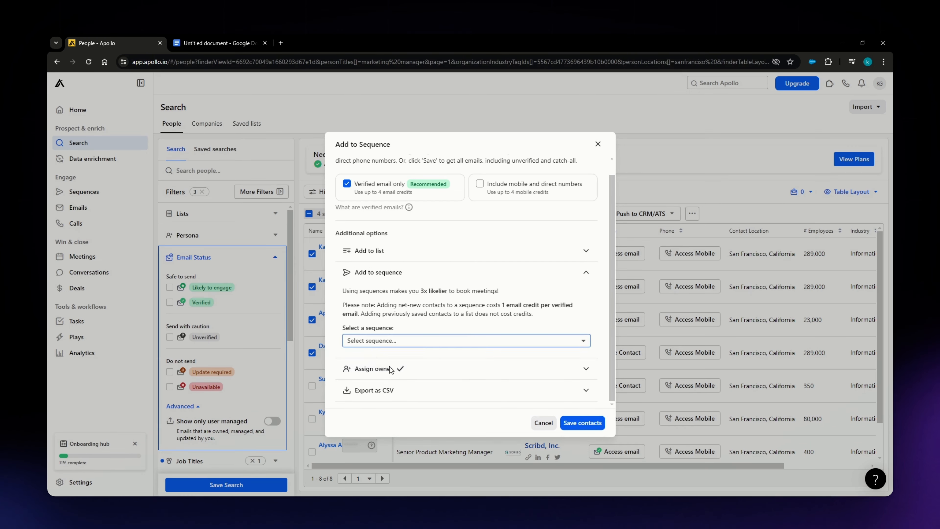
pyautogui.click(579, 429)
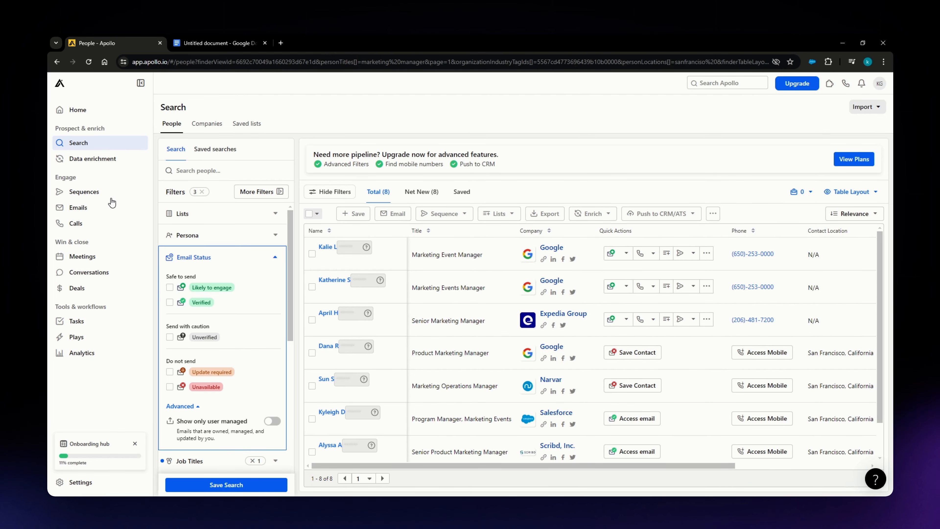
# - Open the "Generate lead" sequence from the list of sequences
pyautogui.click(84, 192)
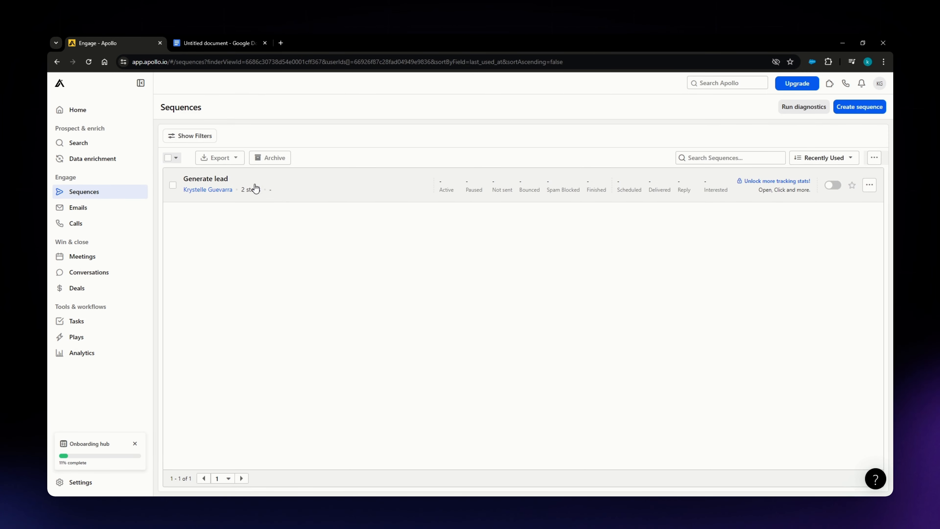
pyautogui.click(262, 190)
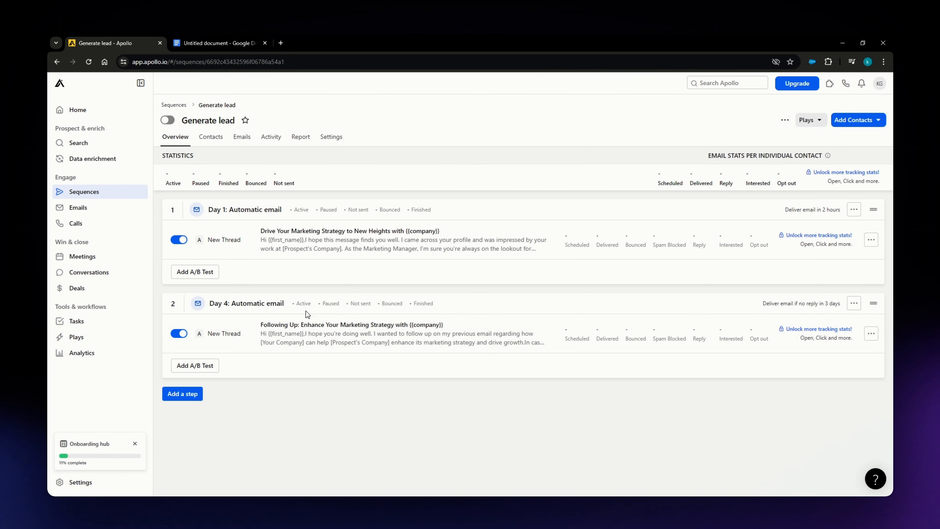